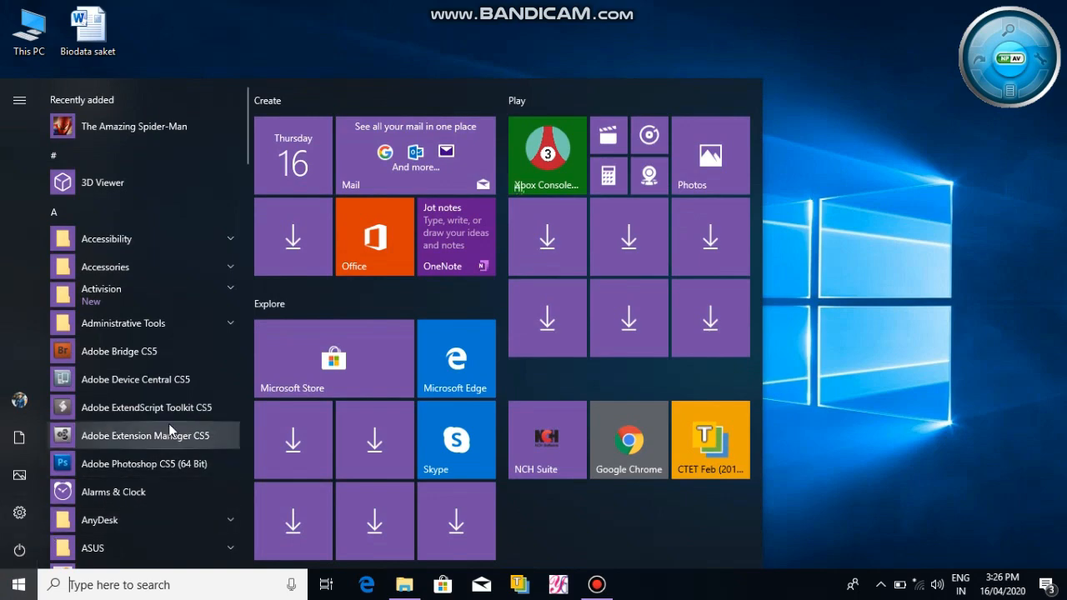
# Open Microsoft Word 2010 from the Microsoft Office folder in the Start menu.
pyautogui.scroll(-10, 168, 424)
pyautogui.scroll(-3, 169, 425)
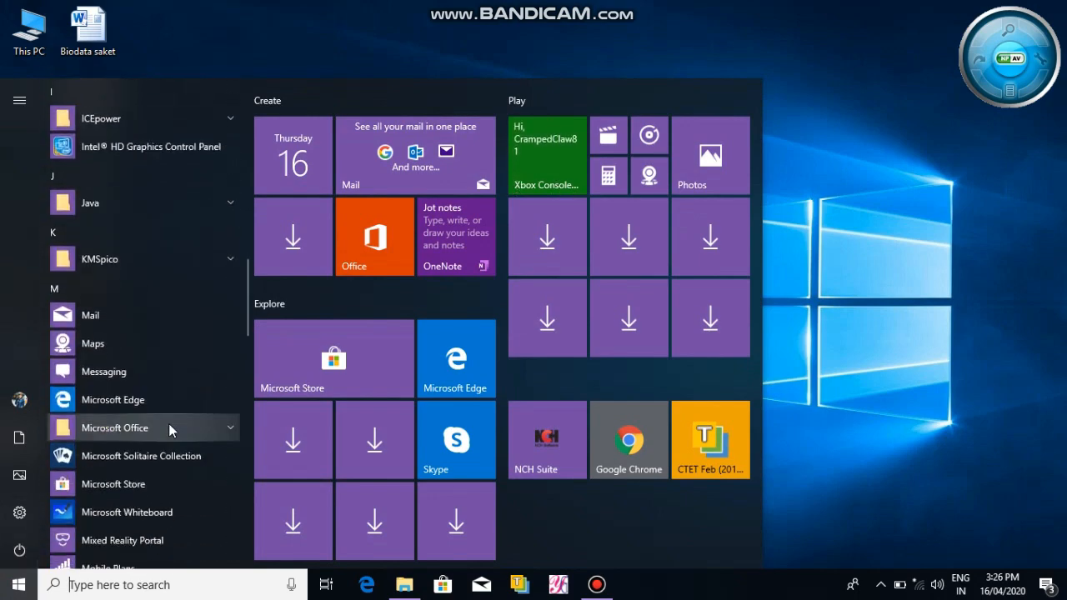
pyautogui.click(165, 356)
pyautogui.scroll(-3, 147, 409)
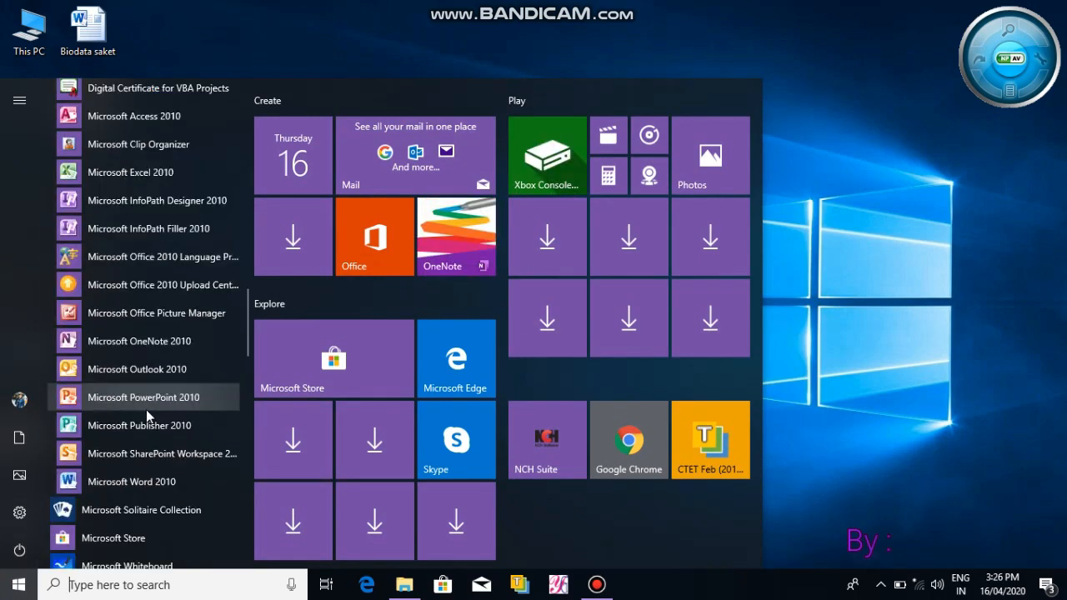
pyautogui.click(150, 480)
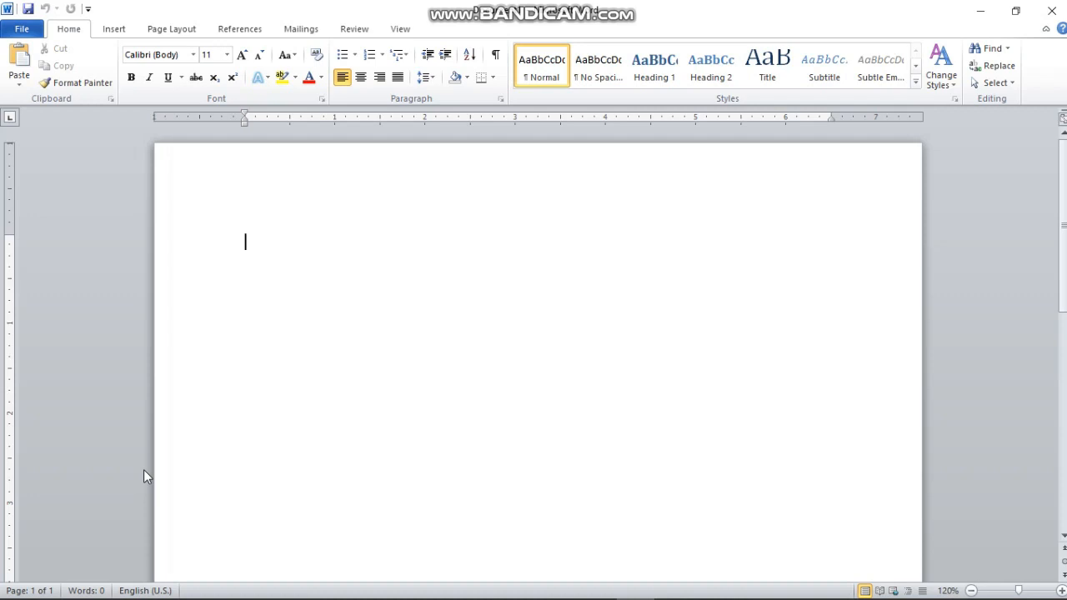
# Insert a 3x3 table from the table grid.
pyautogui.click(117, 30)
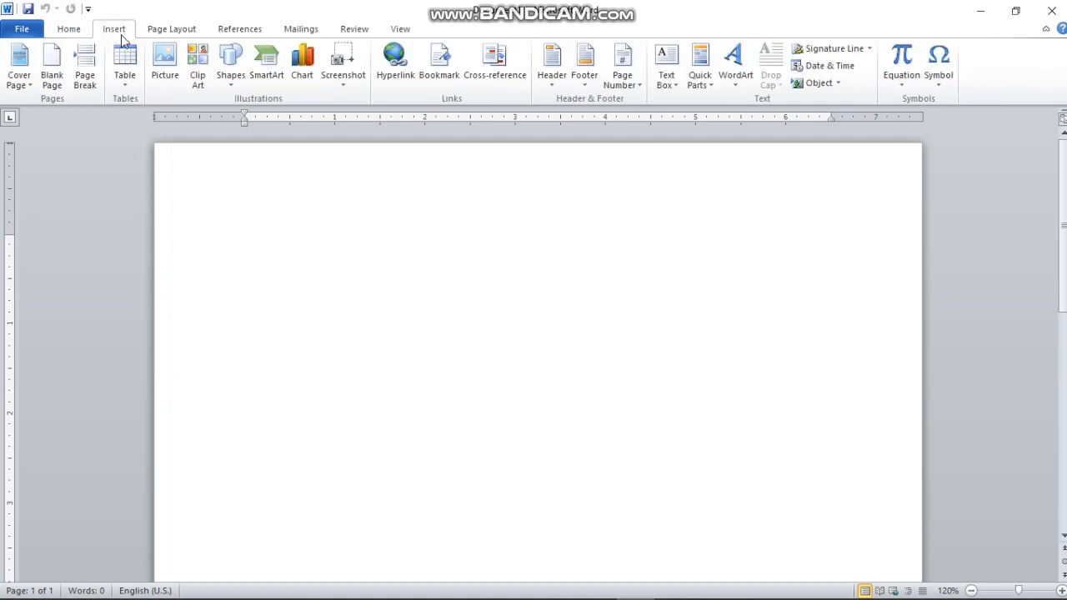
pyautogui.click(126, 90)
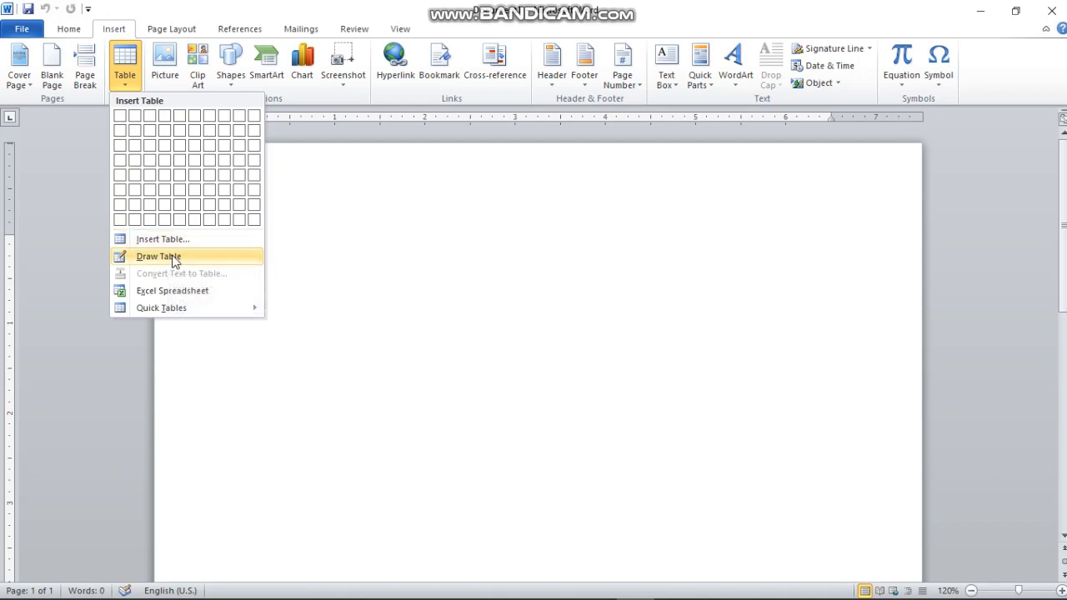
pyautogui.click(156, 148)
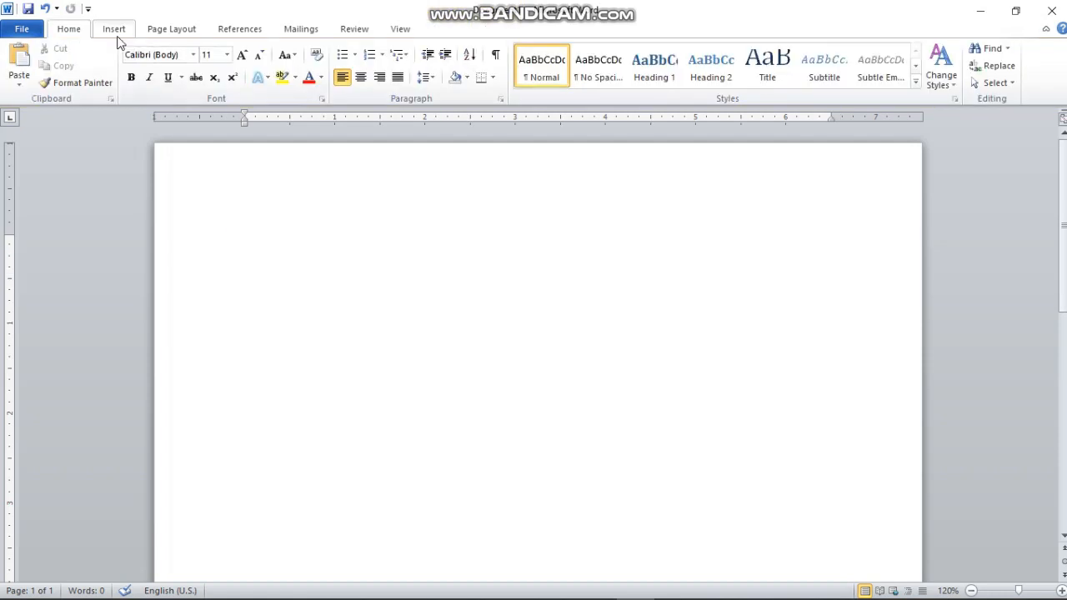
# Insert a table with 3 columns and 3 rows via Insert Table, then enlarge it to make the rows taller.
pyautogui.click(117, 32)
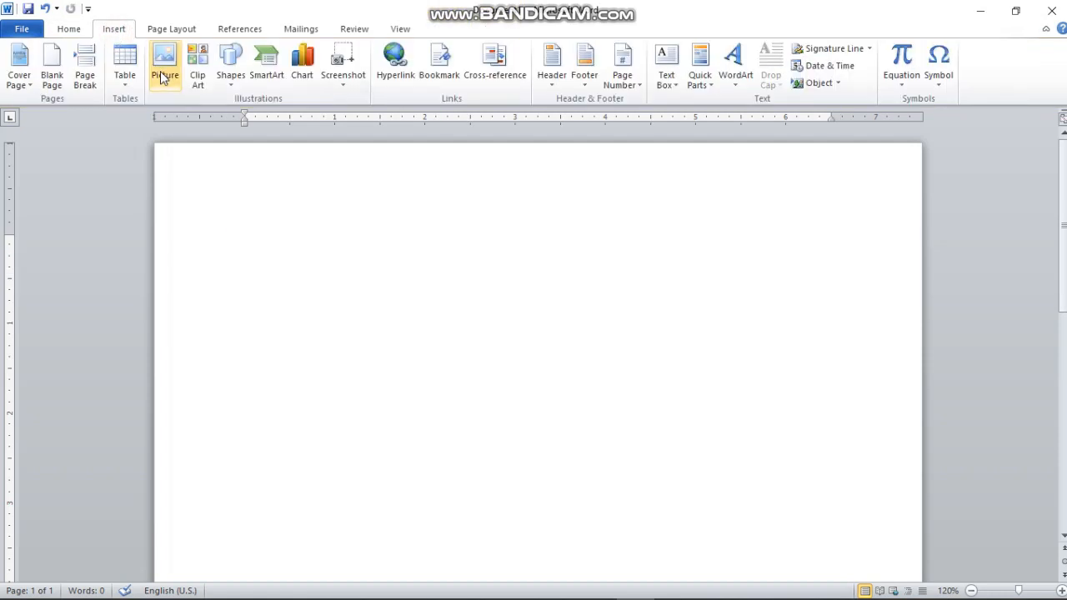
pyautogui.click(127, 83)
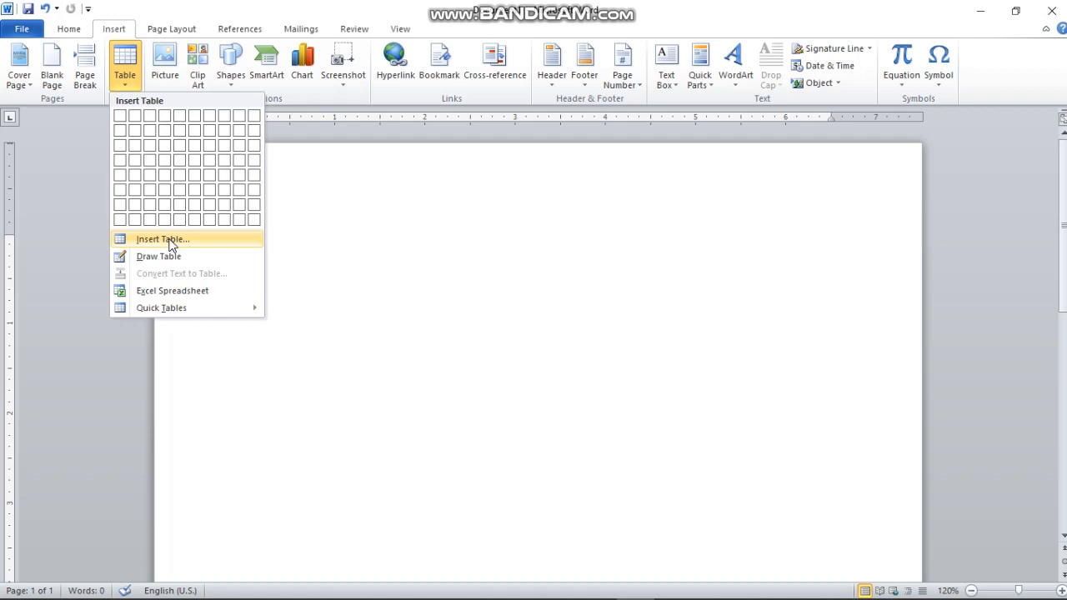
pyautogui.click(171, 240)
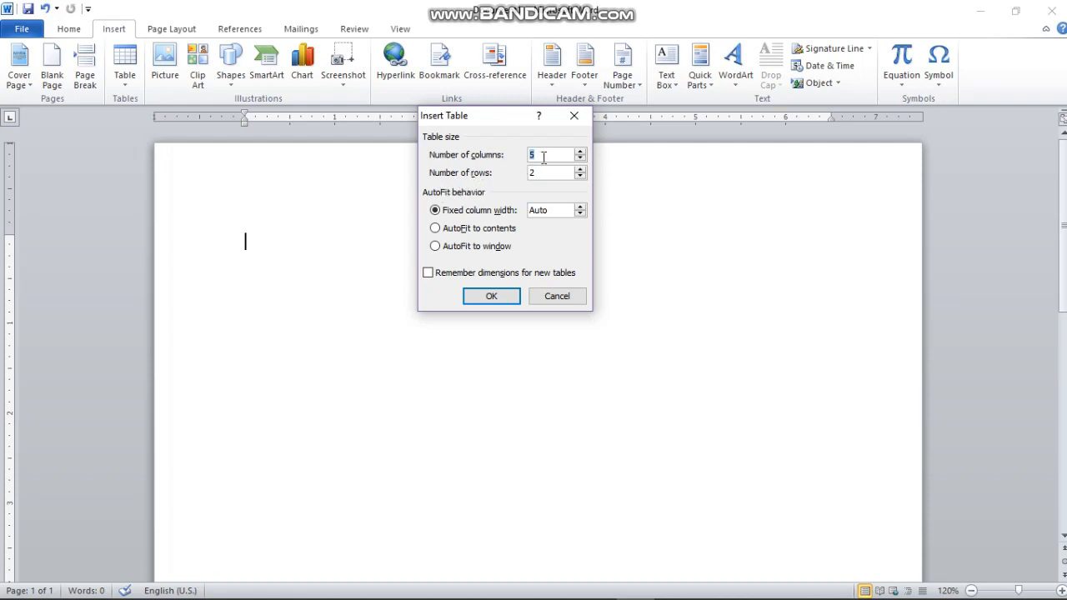
pyautogui.write('3')
pyautogui.press('Tab')
pyautogui.write('3')
pyautogui.click(494, 298)
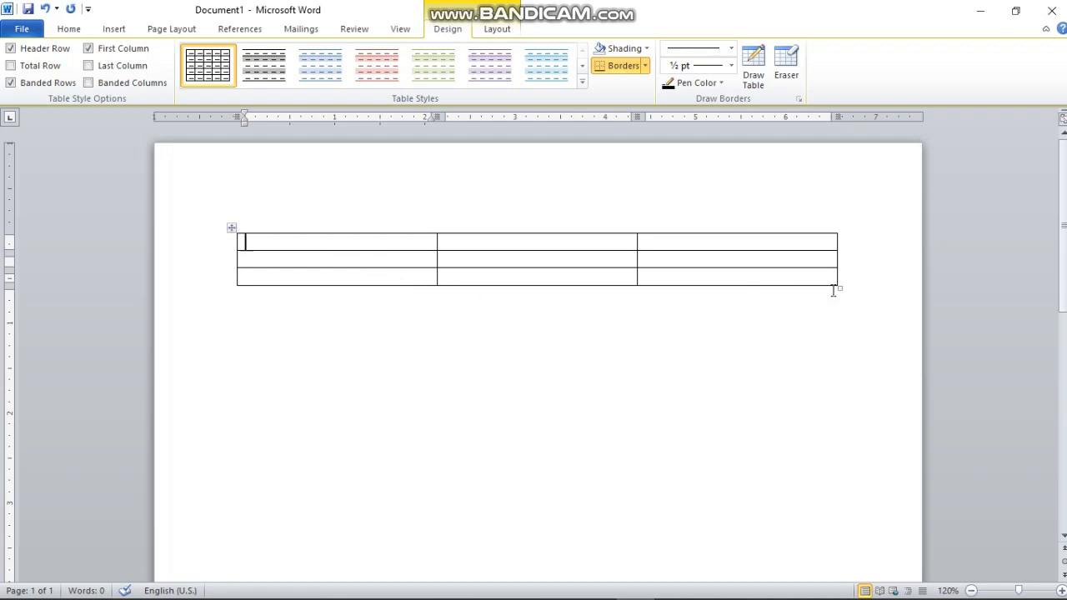
pyautogui.moveTo(838, 289); pyautogui.dragTo(846, 358)
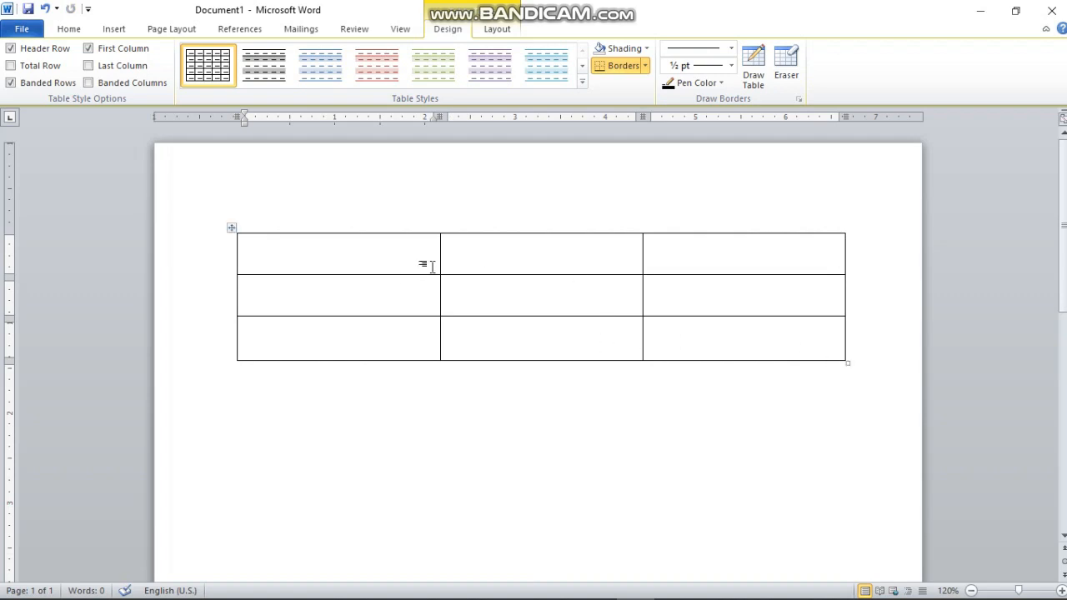
# Enter the headers Name, Roll No and Class in the first row.
pyautogui.write('Name')
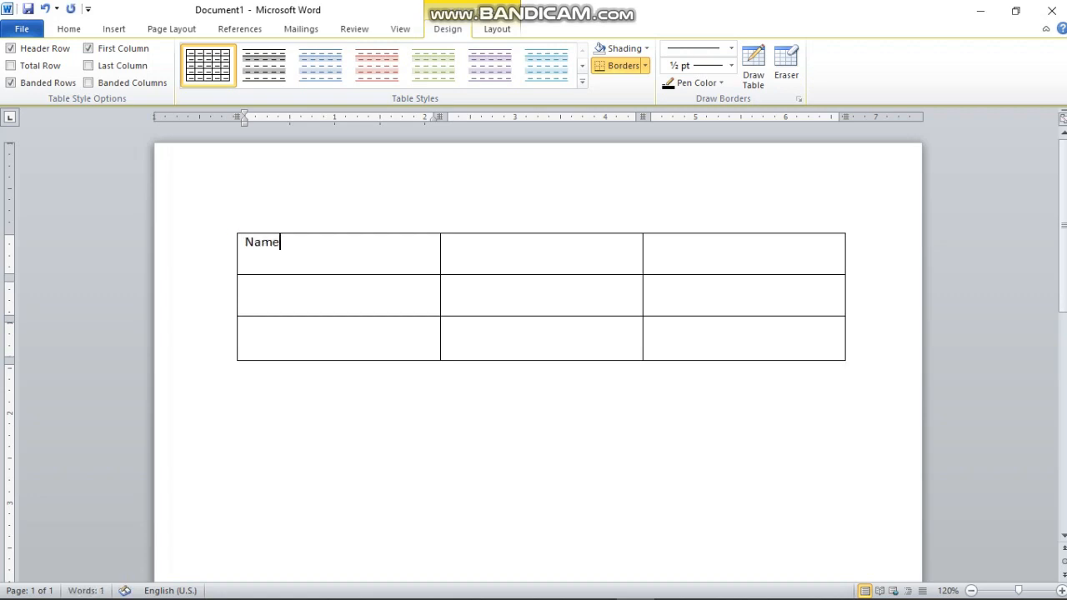
pyautogui.press('Tab')
pyautogui.write('Roll No')
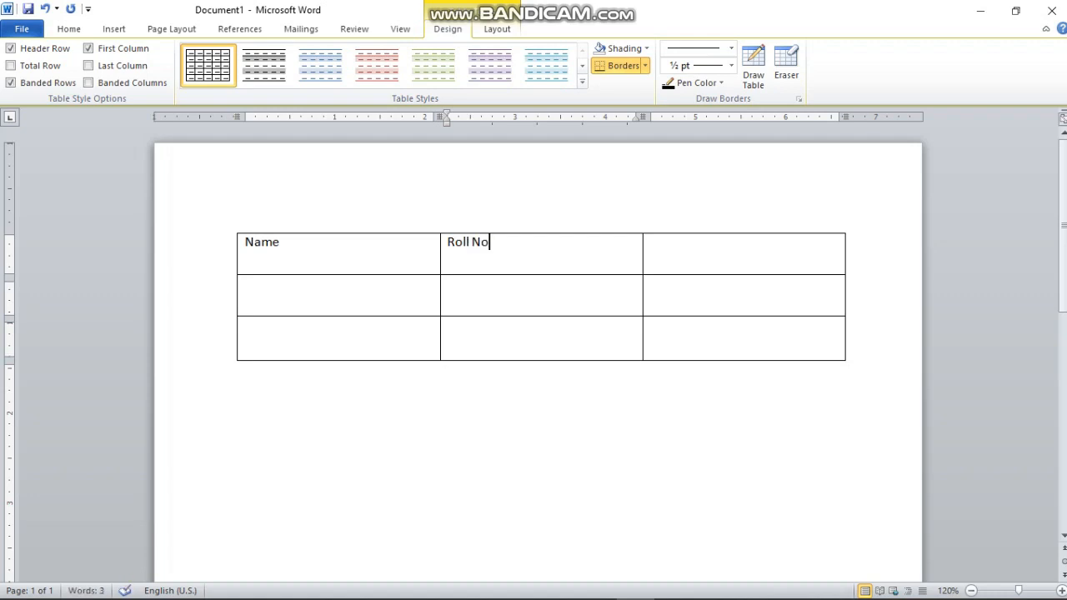
pyautogui.press('Tab')
pyautogui.write('Class')
# Fill the second row with a student's name, roll number 501 and class 5.
pyautogui.click(333, 302)
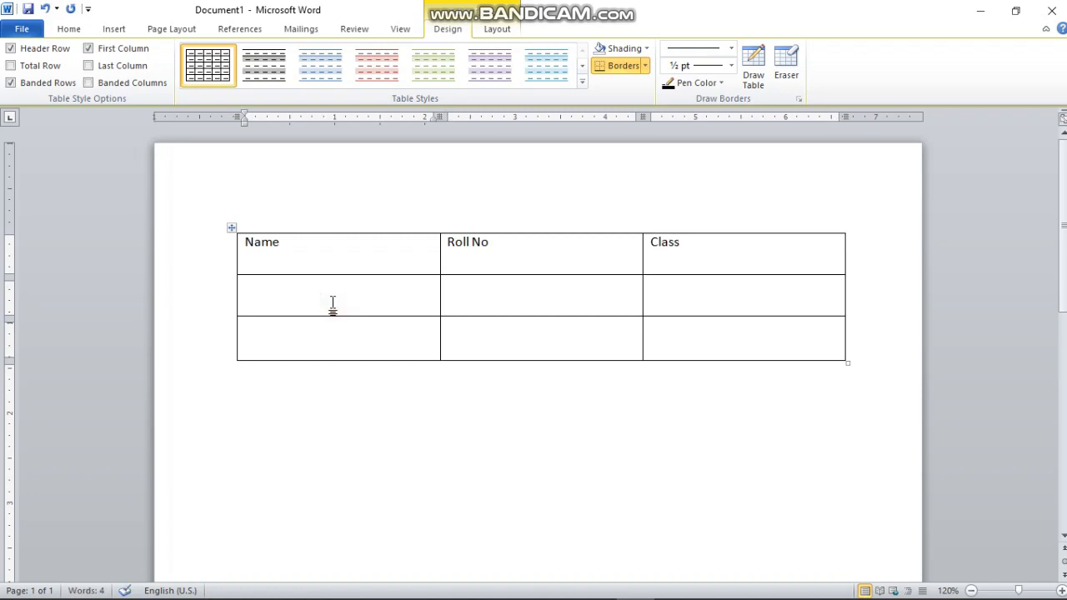
pyautogui.write('Akash\t')
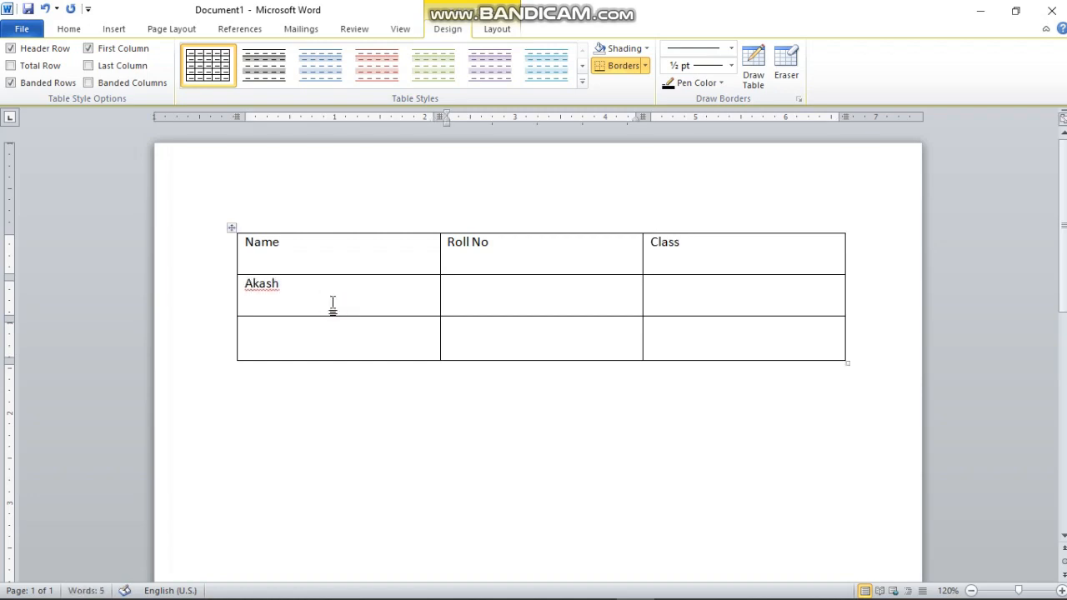
pyautogui.write('501')
pyautogui.press('Tab')
pyautogui.write('5')
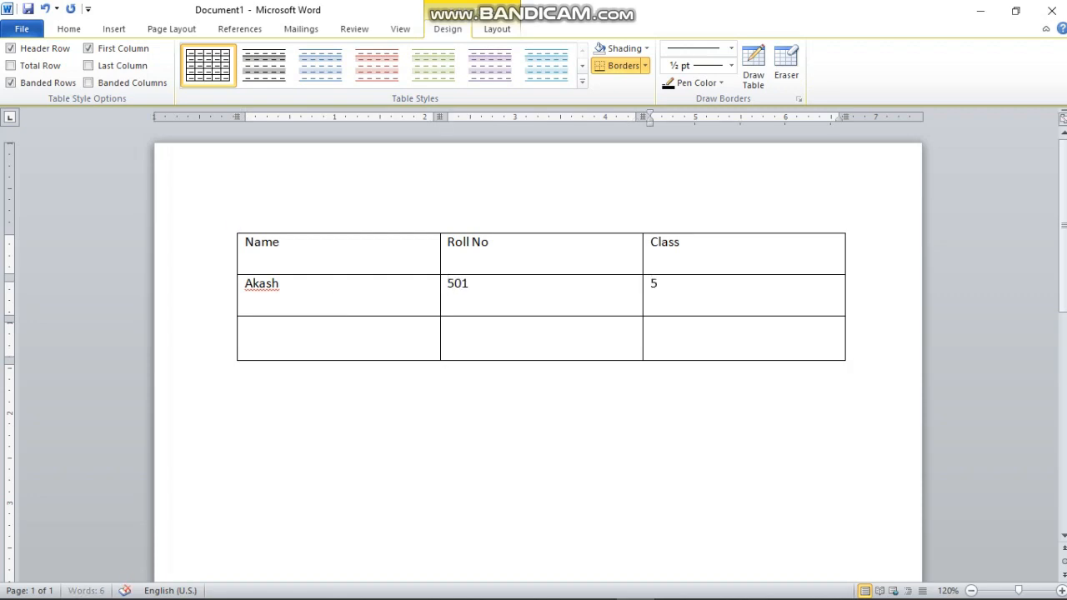
# Fill the third row with another student's name, roll number 502 and class 5.
pyautogui.click(332, 305)
pyautogui.press('Down')
pyautogui.write('umang')
pyautogui.press('Tab')
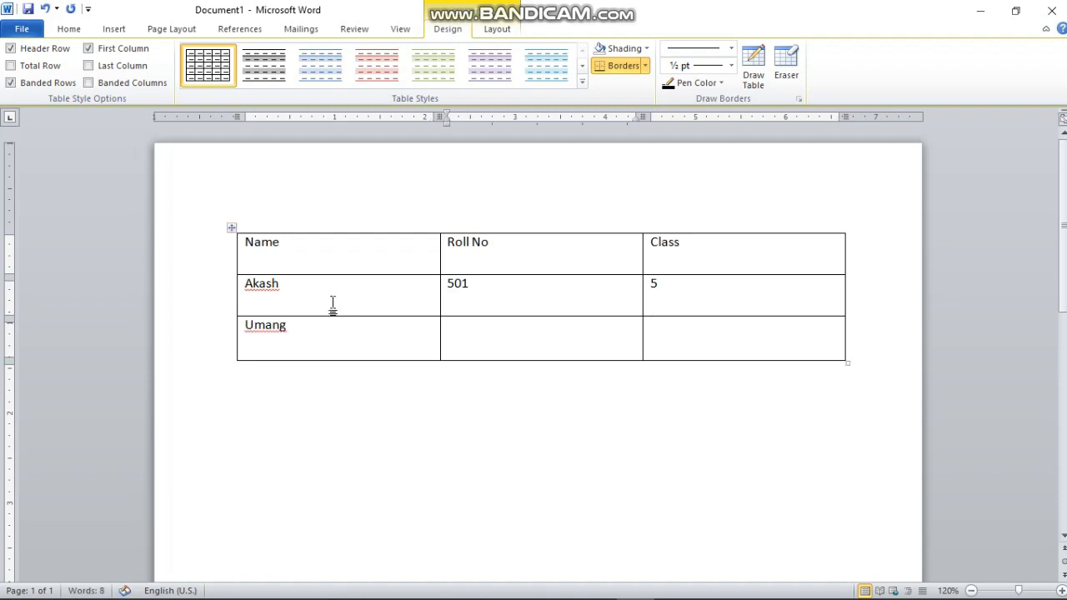
pyautogui.write('502')
pyautogui.press('Tab')
pyautogui.write('5')
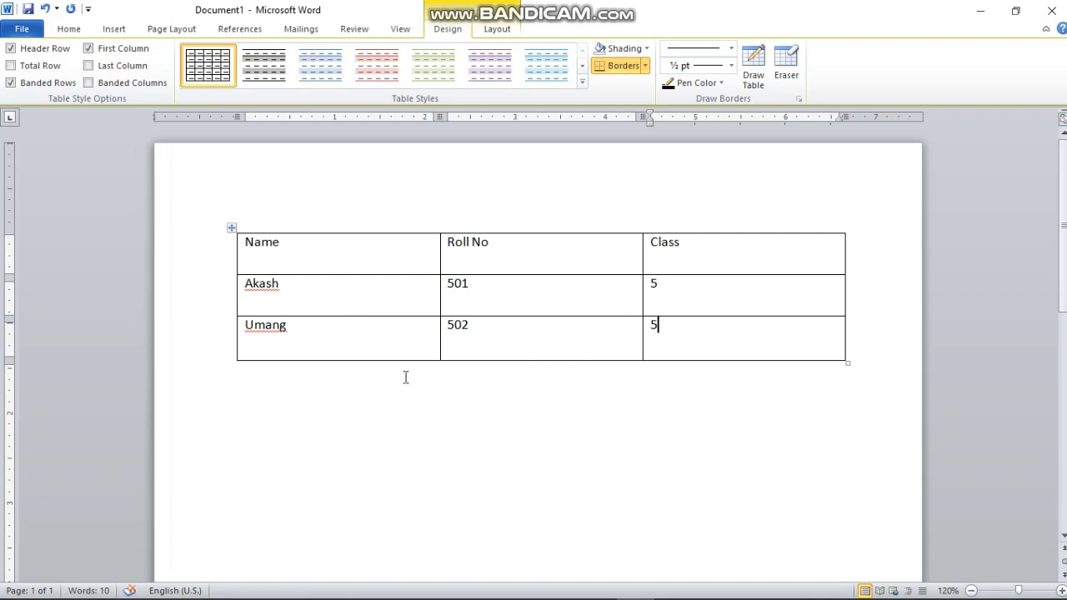
# Insert a new row below the last table row.
pyautogui.click(293, 330)
pyautogui.rightClick(301, 327)
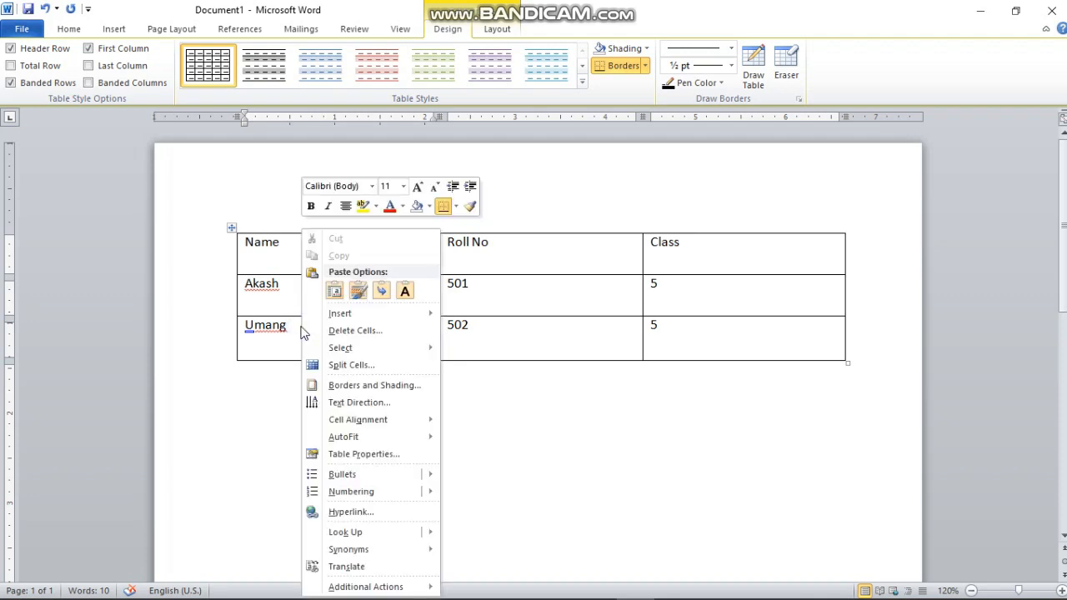
pyautogui.moveTo(374, 312)
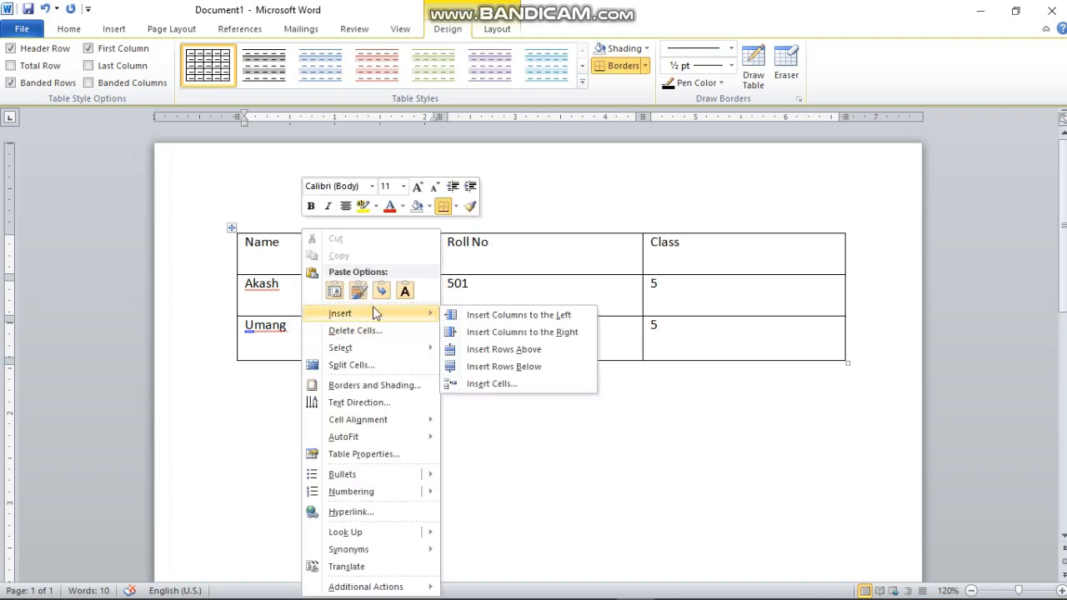
pyautogui.click(528, 369)
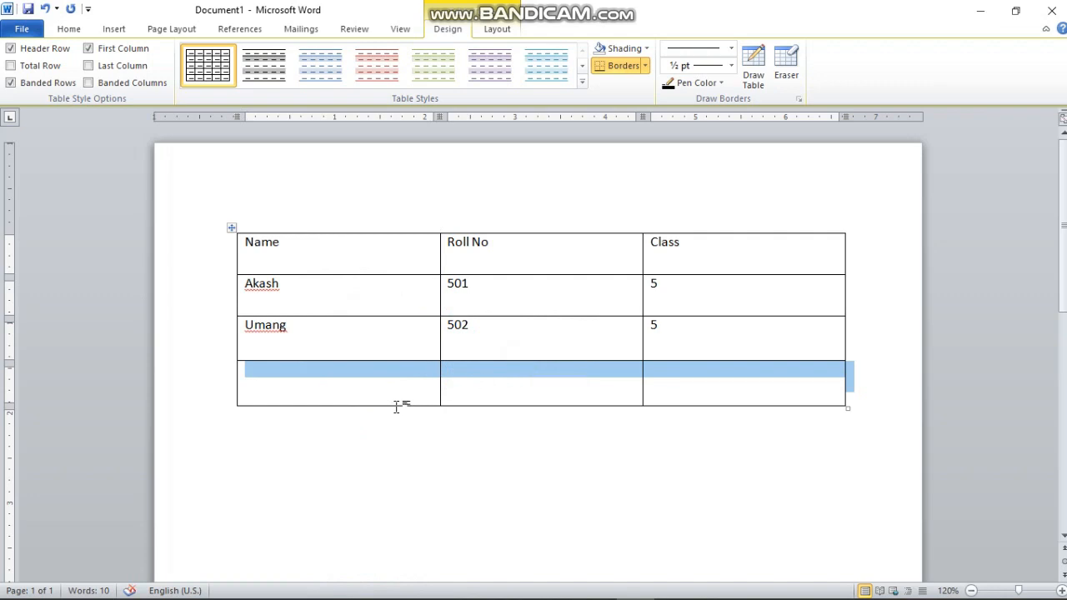
# Fill the new row with a third student's name, roll number 503 and class 5.
pyautogui.click(324, 343)
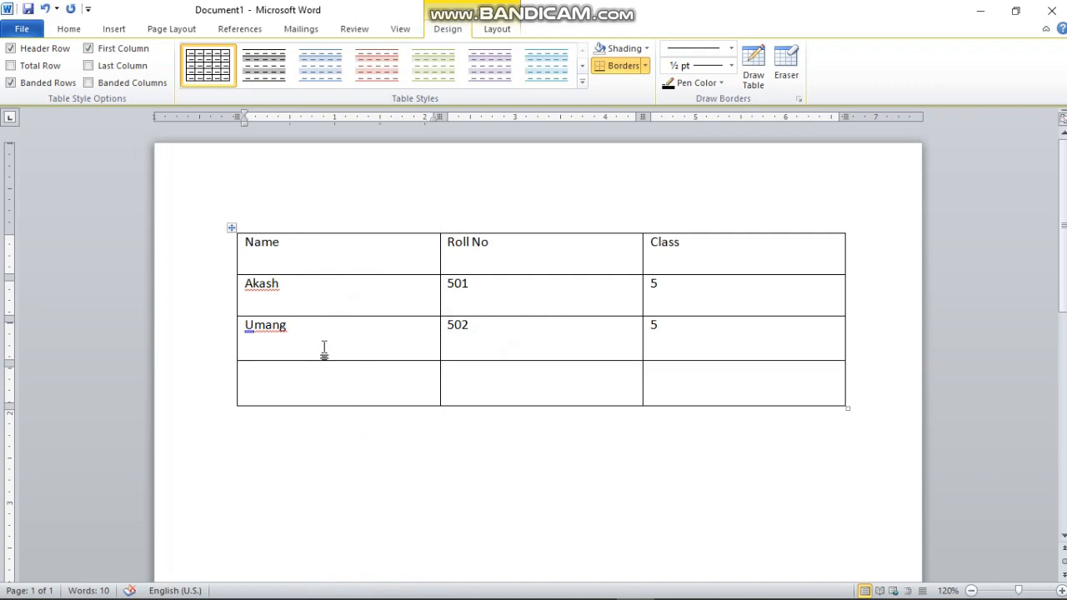
pyautogui.click(341, 381)
pyautogui.write('yuvaj')
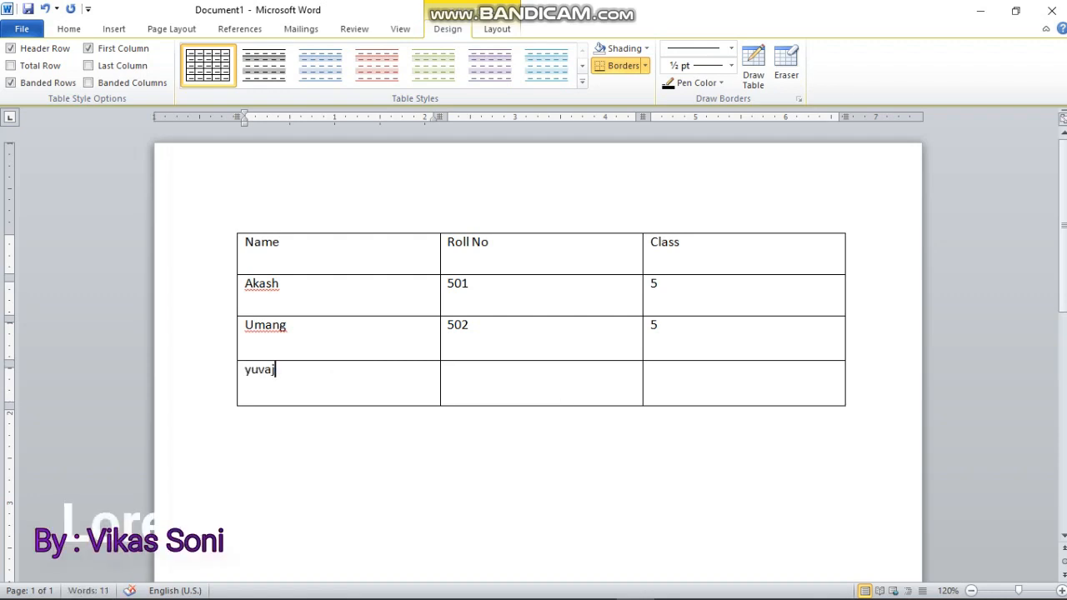
pyautogui.press('Tab')
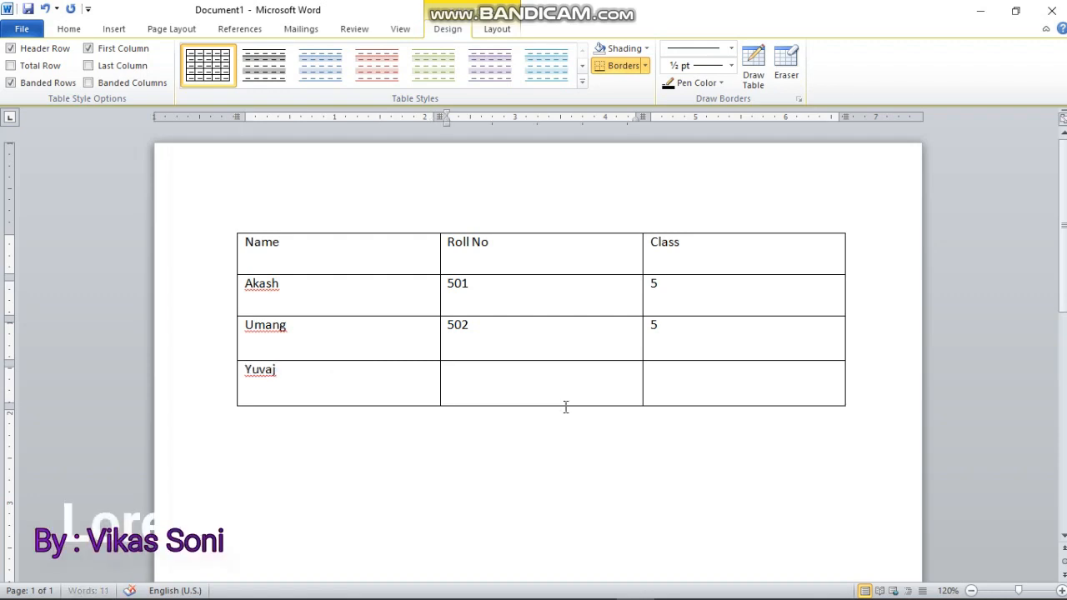
pyautogui.write('503')
pyautogui.press('Tab')
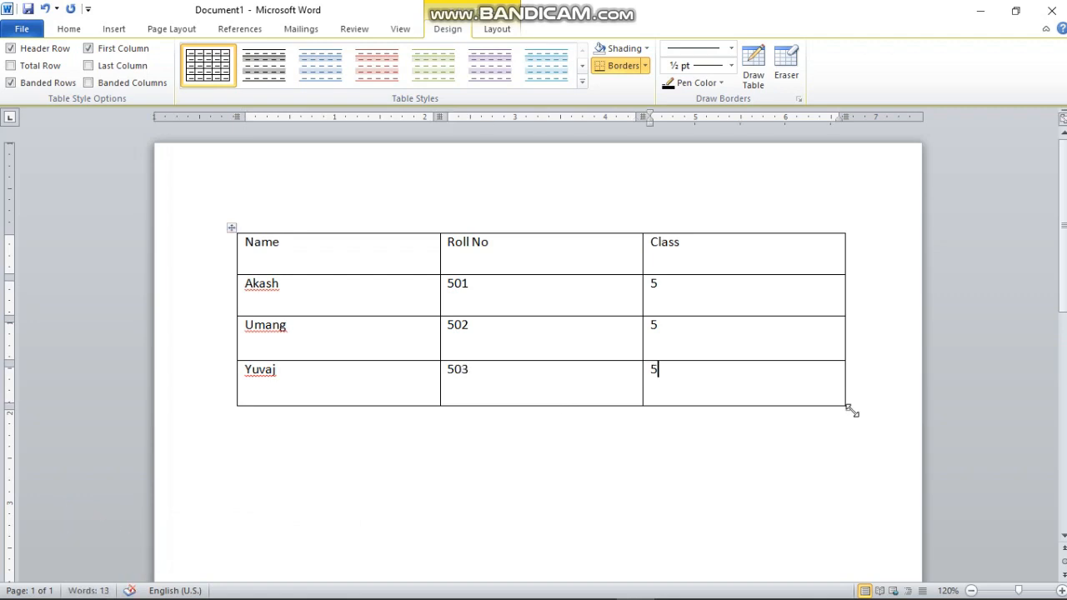
# Reduce the table's overall width by resizing it from its corner handle.
pyautogui.moveTo(848, 409); pyautogui.dragTo(704, 415)
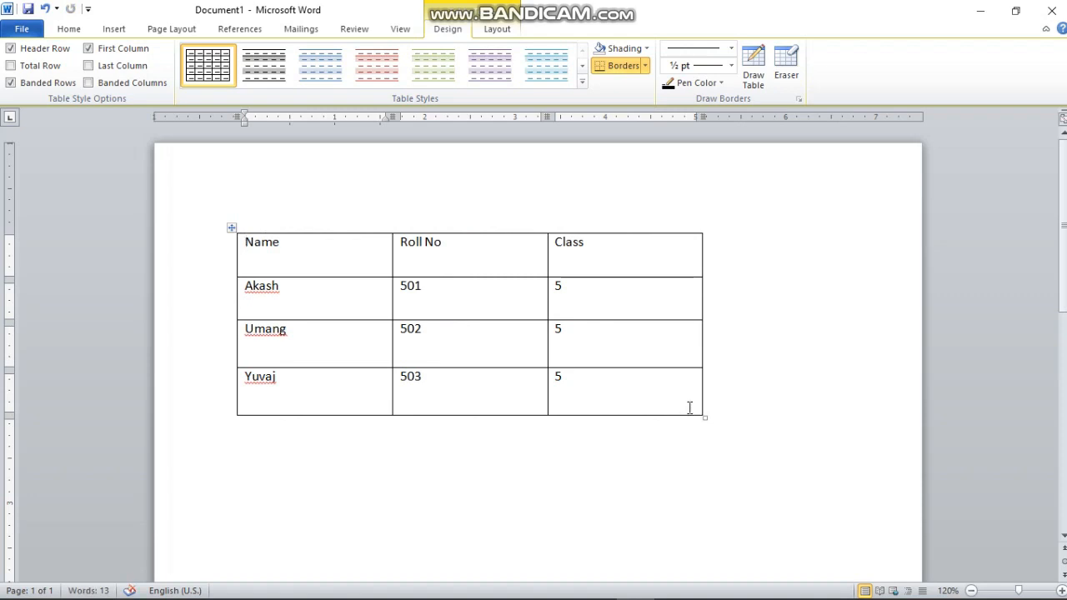
pyautogui.hotkey('ctrl', 'z')
pyautogui.click(675, 255)
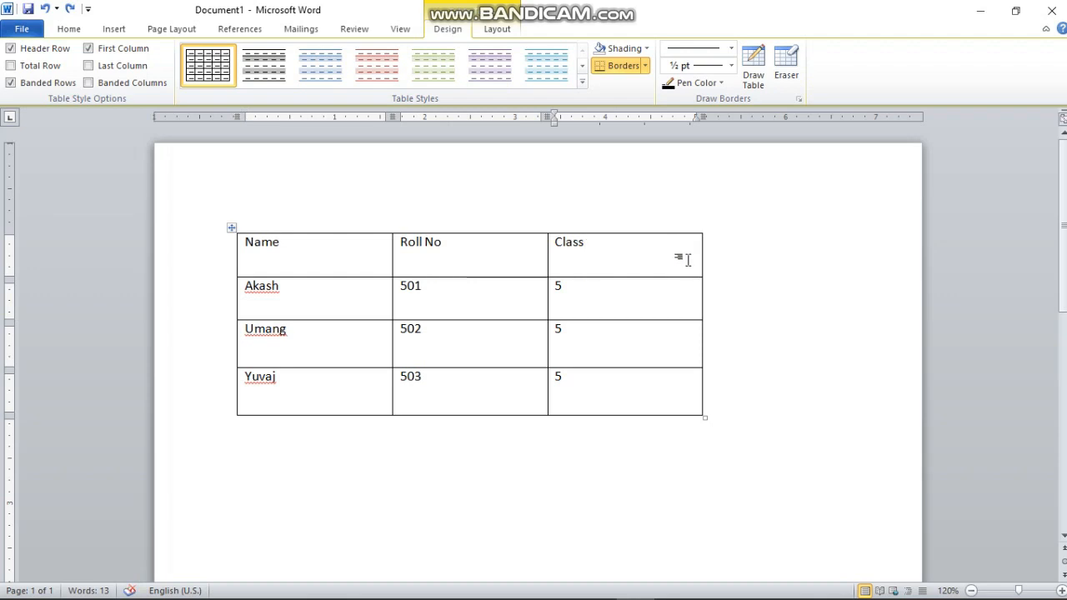
# Insert a new column to the right of the Class column.
pyautogui.rightClick(682, 254)
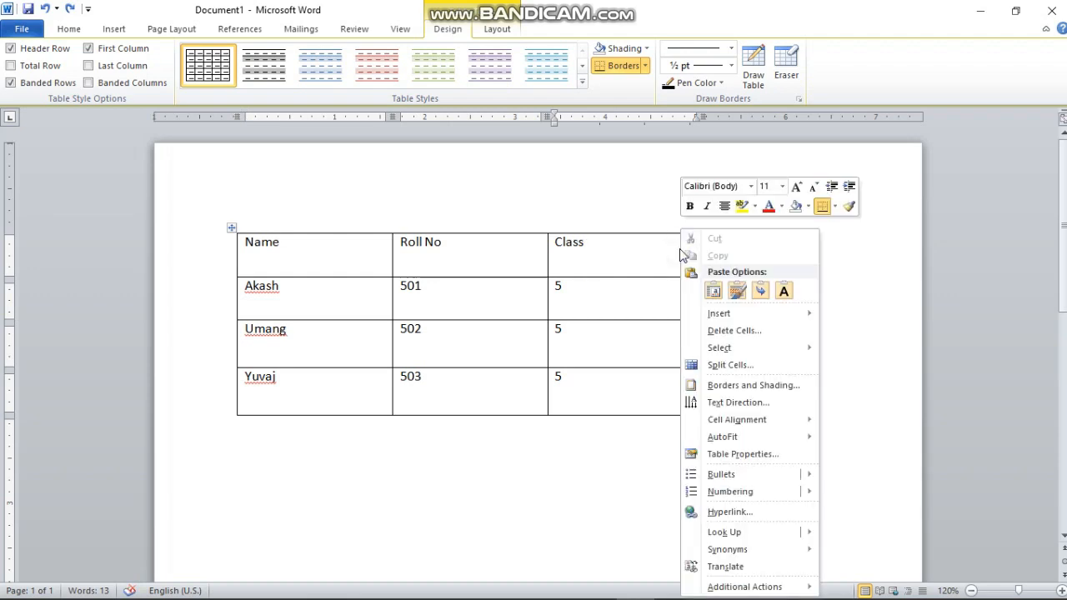
pyautogui.moveTo(748, 314)
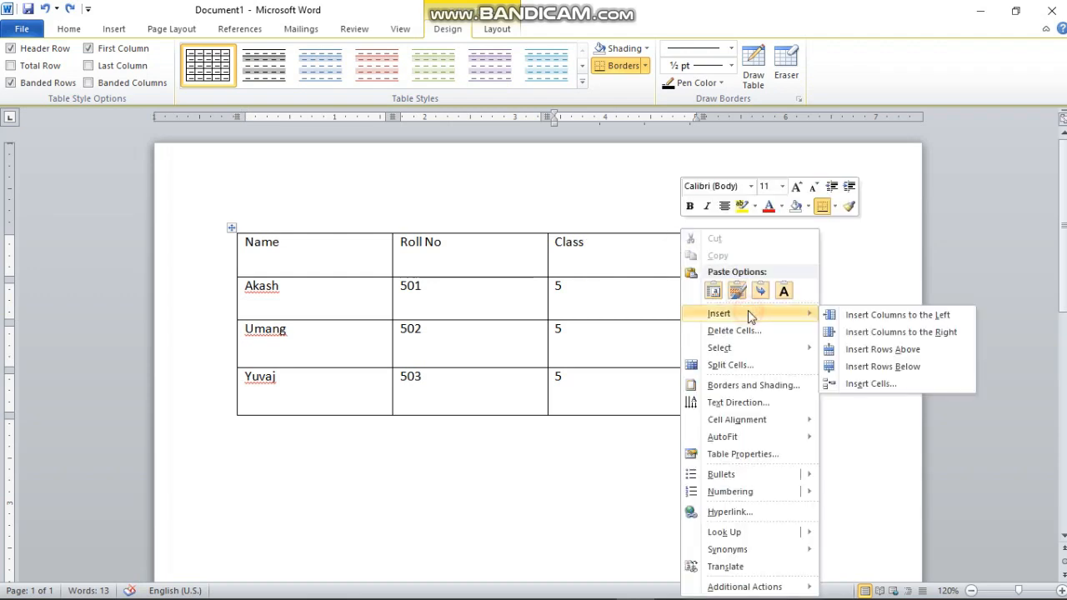
pyautogui.click(940, 333)
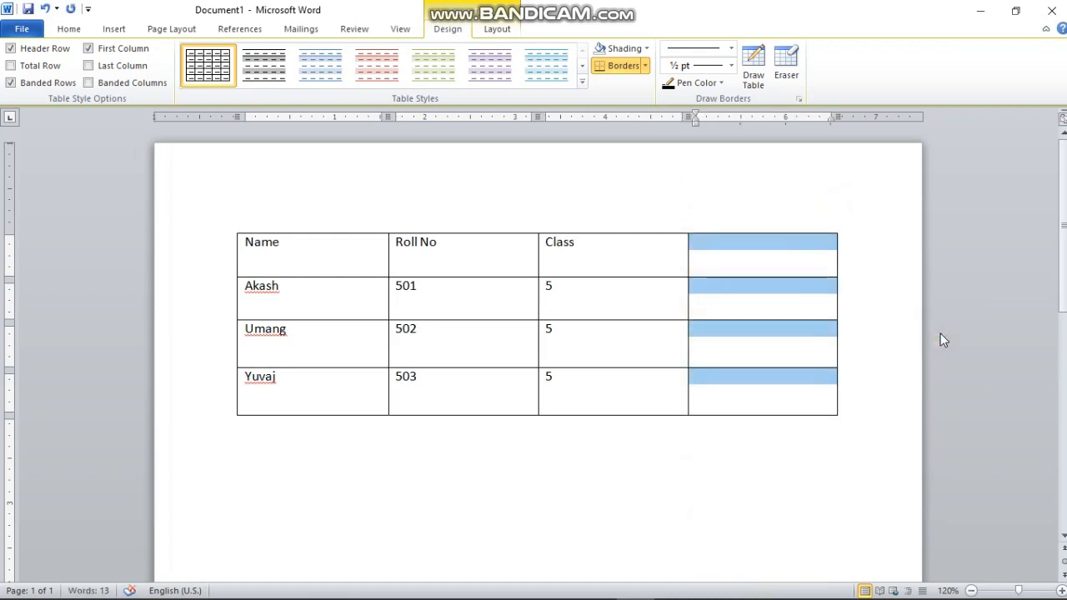
# Label the new column's header Address.
pyautogui.click(768, 254)
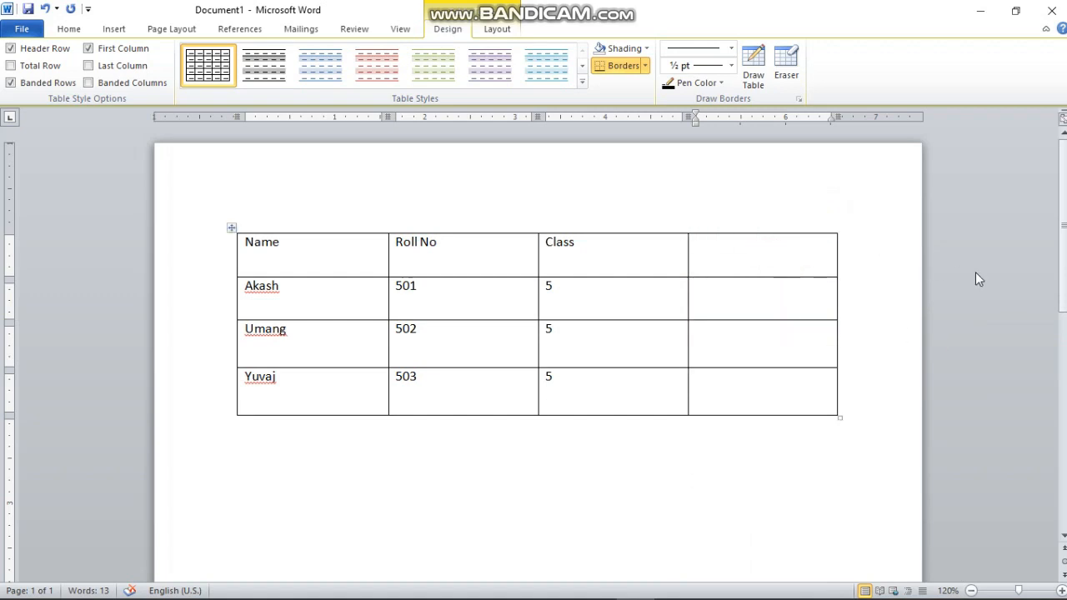
pyautogui.write('Address')
pyautogui.press('Tab')
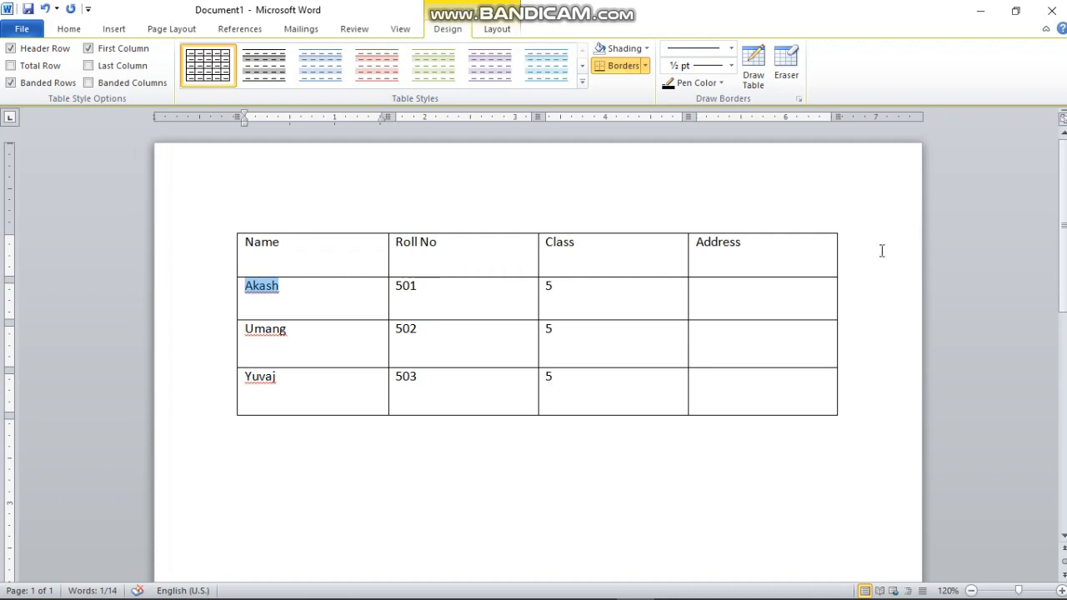
# Enter Chhatarpur as the address in the first student's row.
pyautogui.click(786, 310)
pyautogui.write('chhatar')
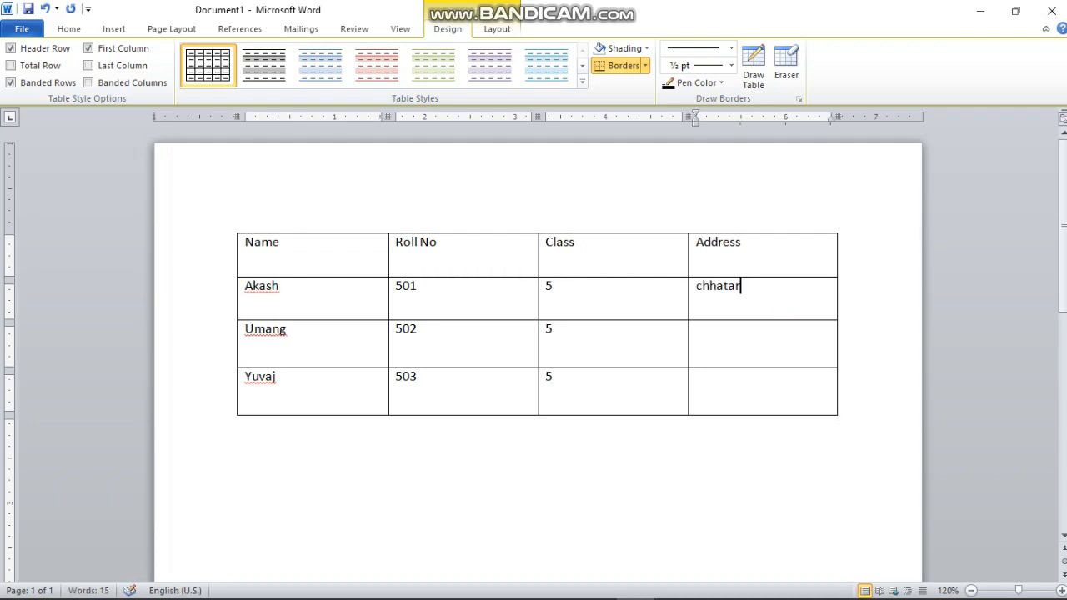
pyautogui.write('pur')
pyautogui.press('Down')
pyautogui.press('Tab')
# Enter chhatarpu as Umang's address and nowgong as Yuvaj's address.
pyautogui.click(778, 360)
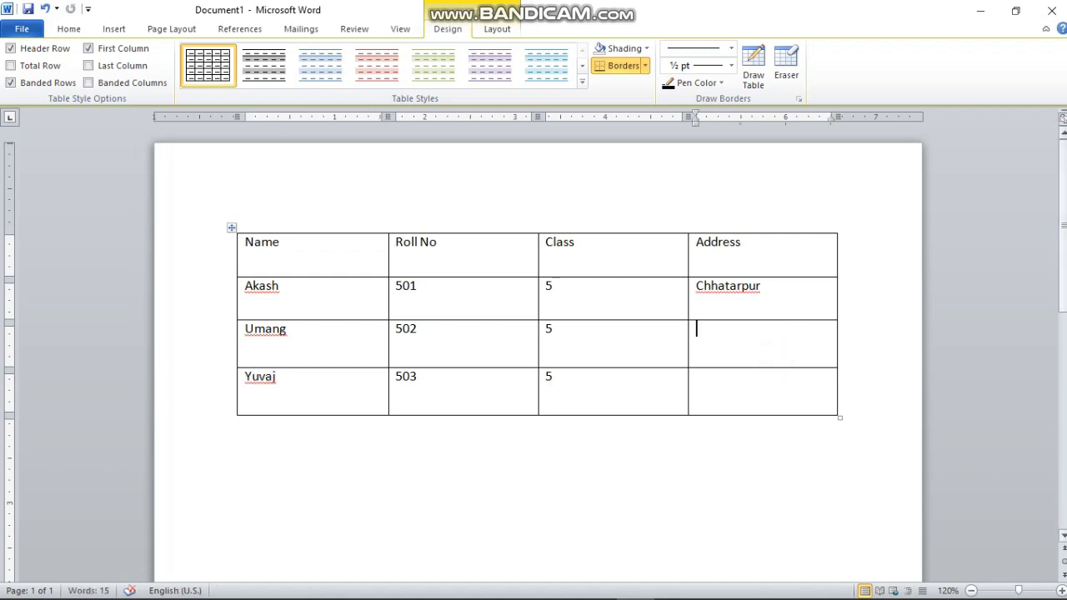
pyautogui.write('chha')
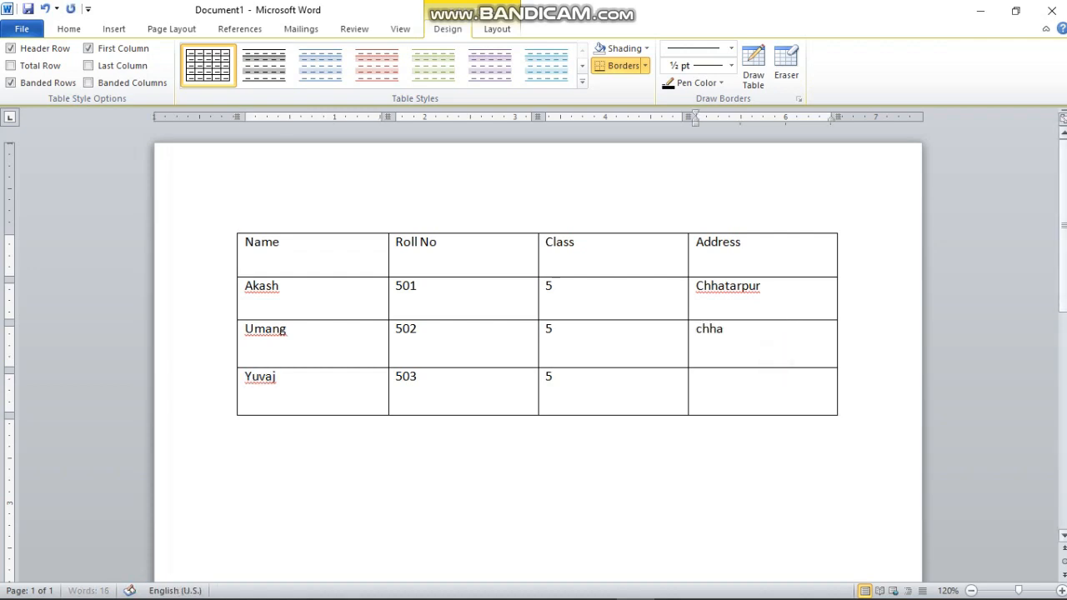
pyautogui.write('tarpu')
pyautogui.click(819, 403)
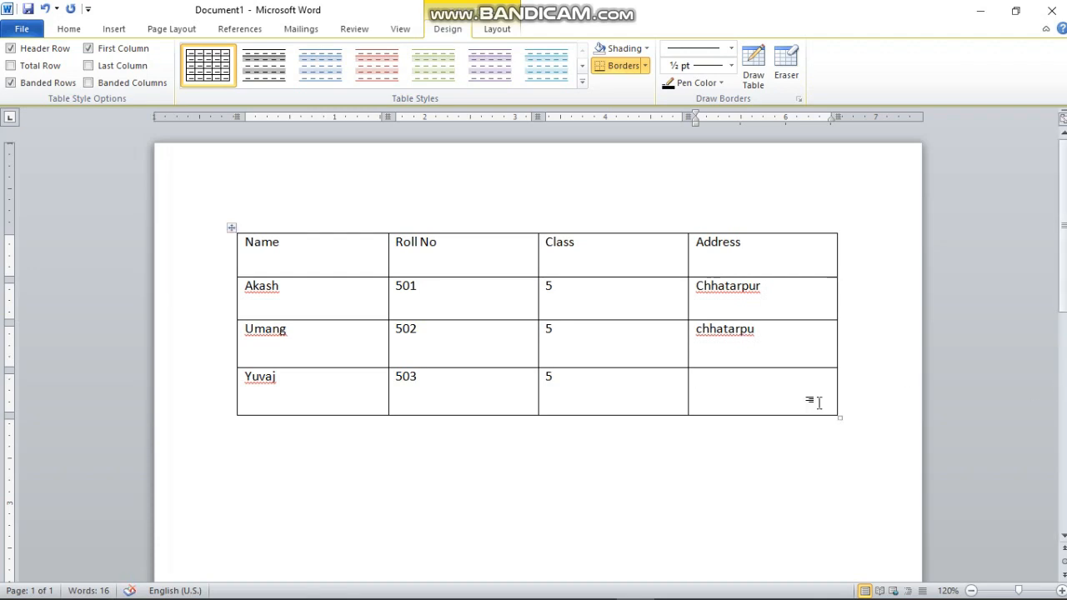
pyautogui.write('nowg')
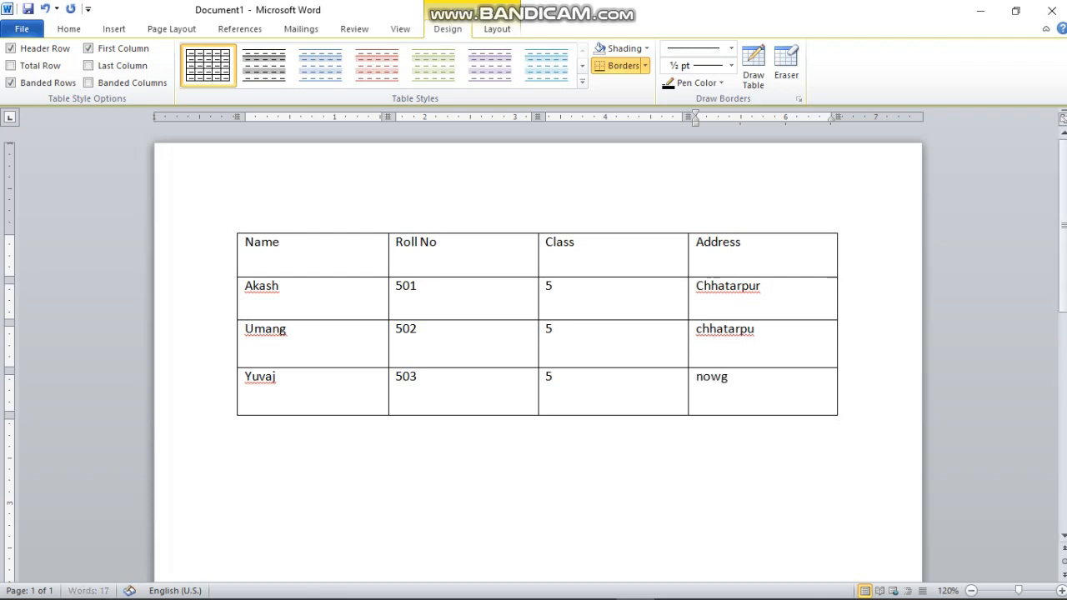
pyautogui.write('ong')
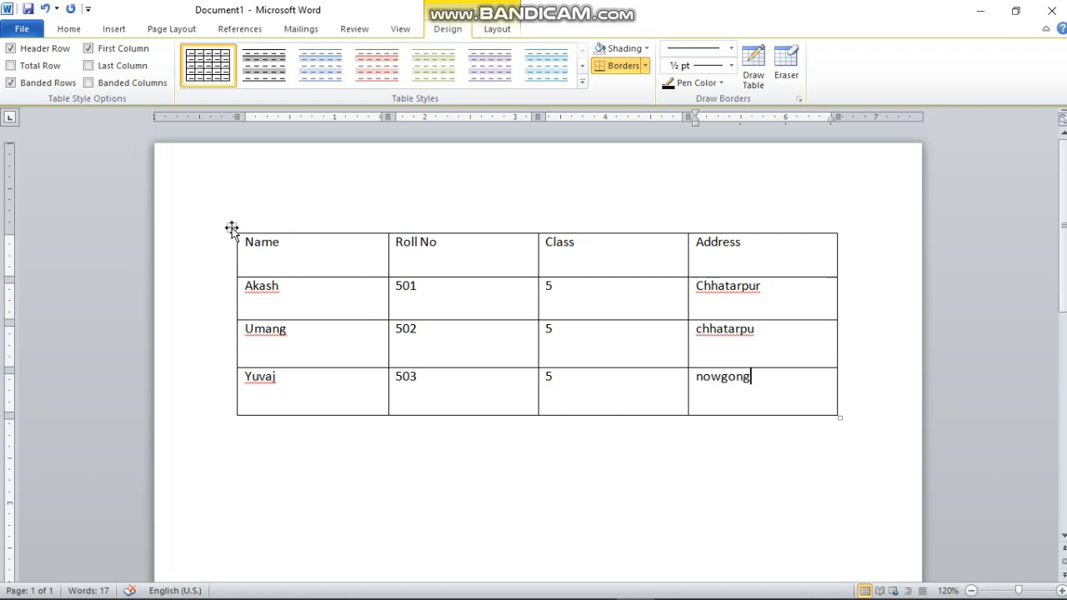
# Apply the Dark List - Accent 1 style to the whole table.
pyautogui.click(232, 229)
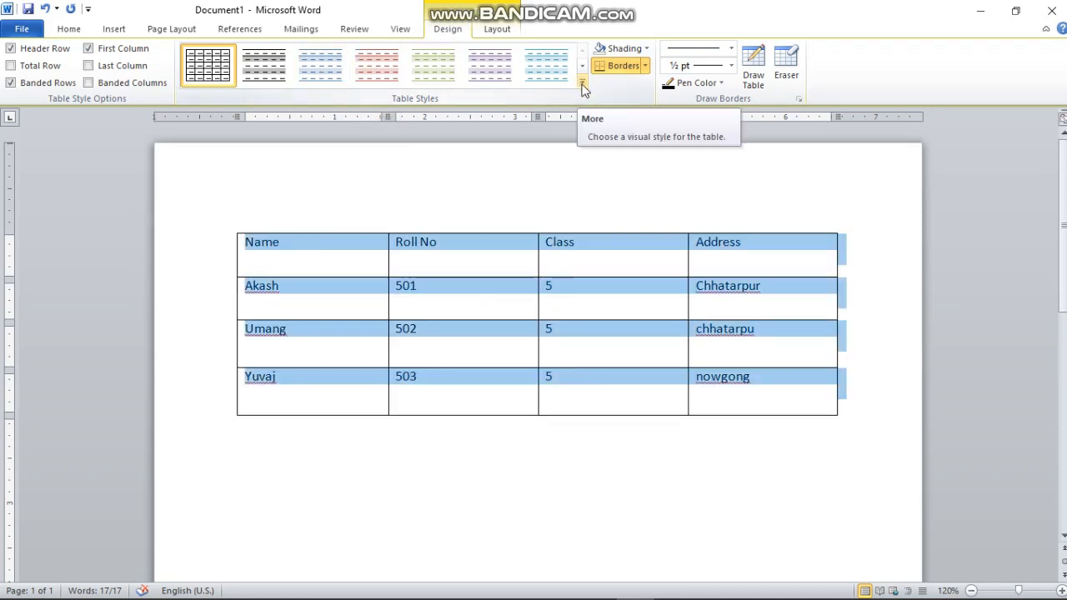
pyautogui.click(582, 81)
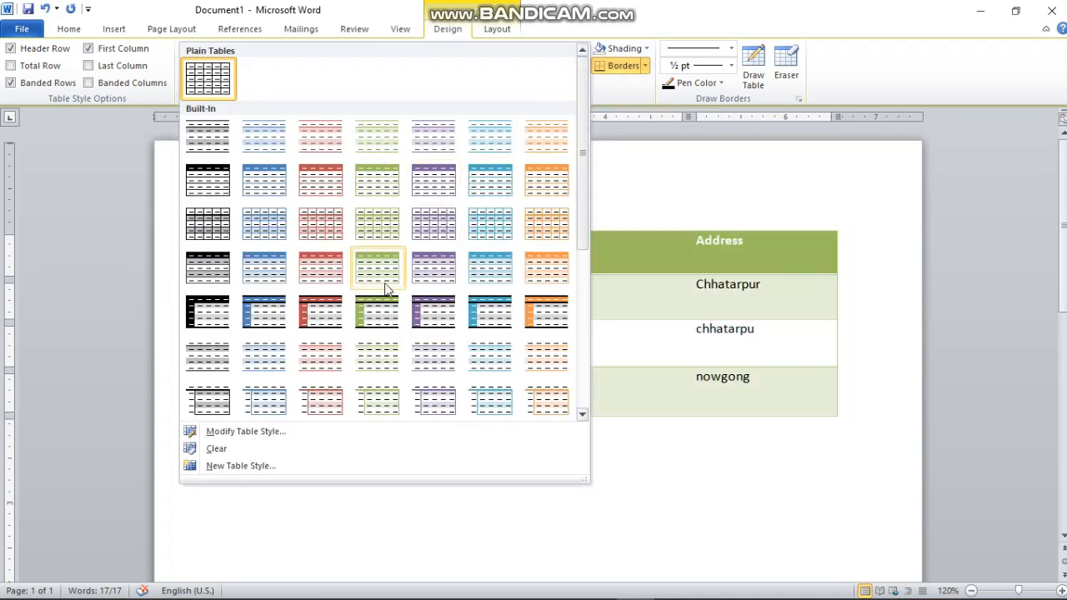
pyautogui.scroll(-3, 386, 292)
pyautogui.scroll(-4, 385, 291)
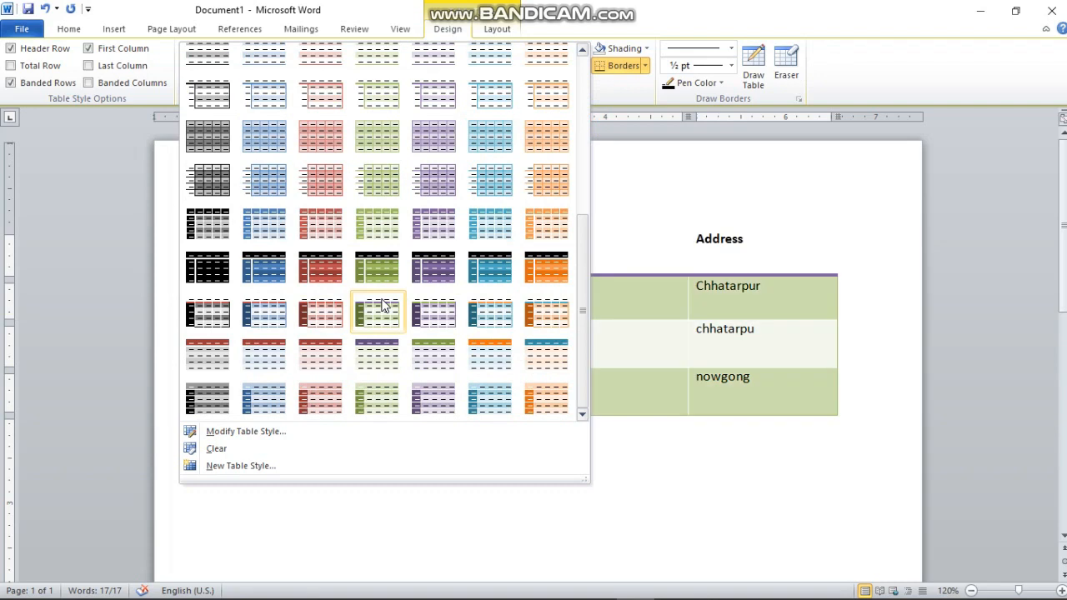
pyautogui.click(270, 264)
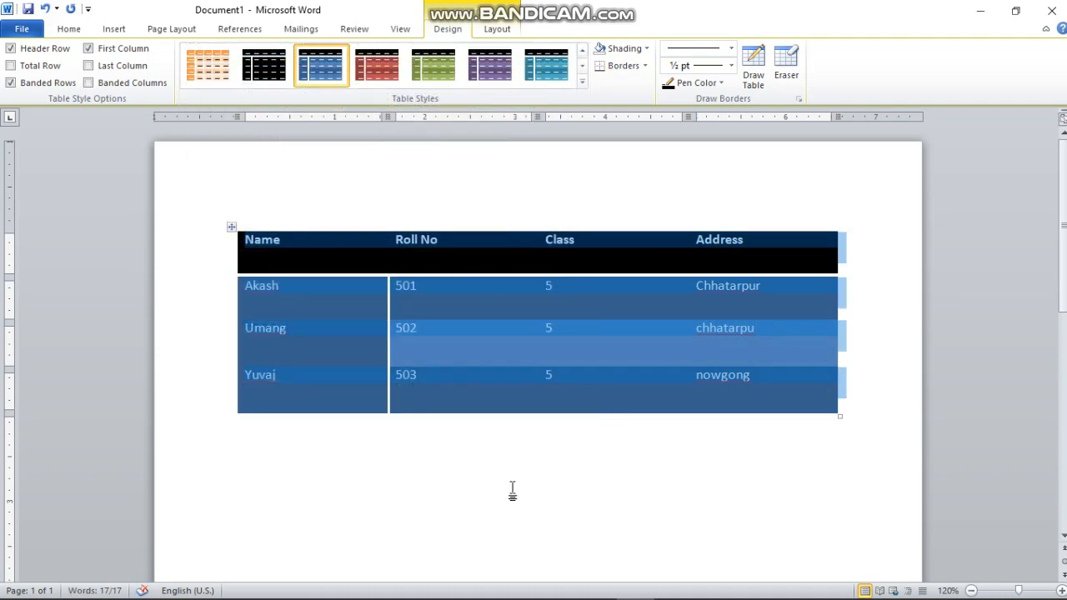
pyautogui.click(512, 484)
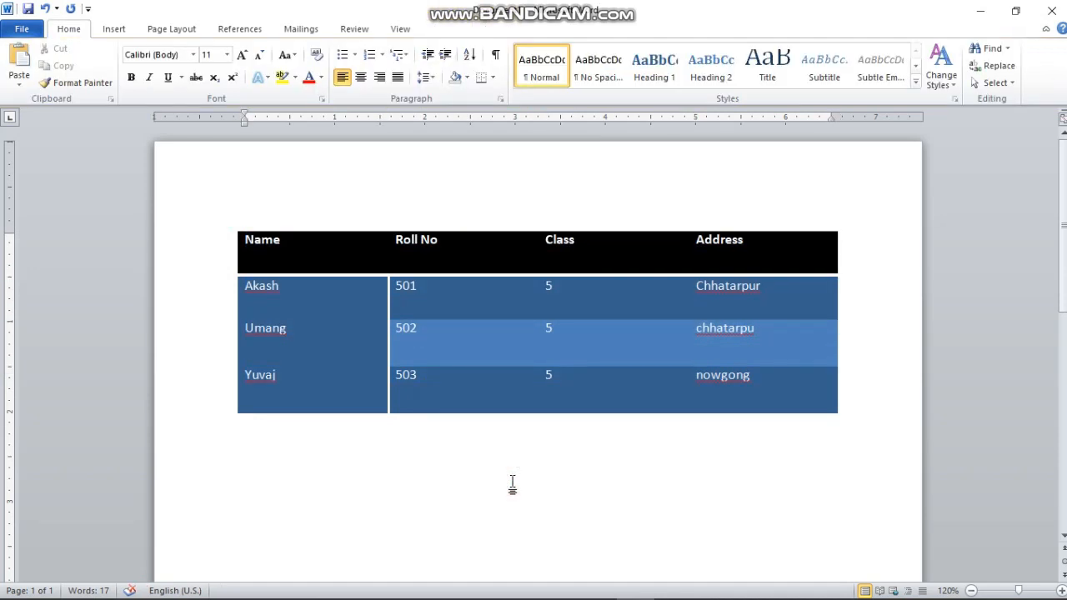
# Restore the plain Table Grid style on the table.
pyautogui.click(354, 388)
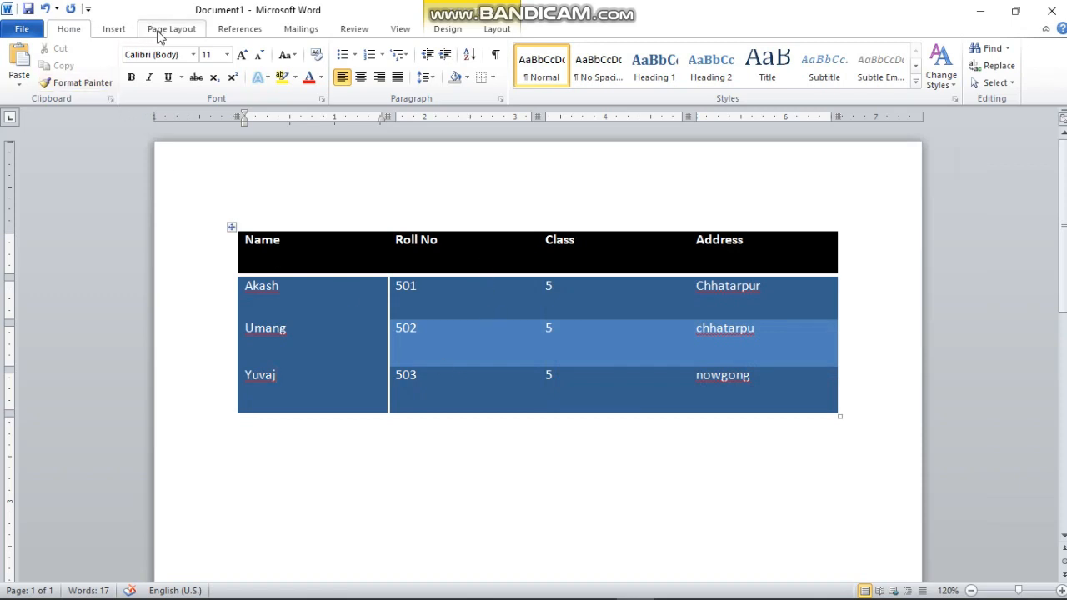
pyautogui.click(455, 30)
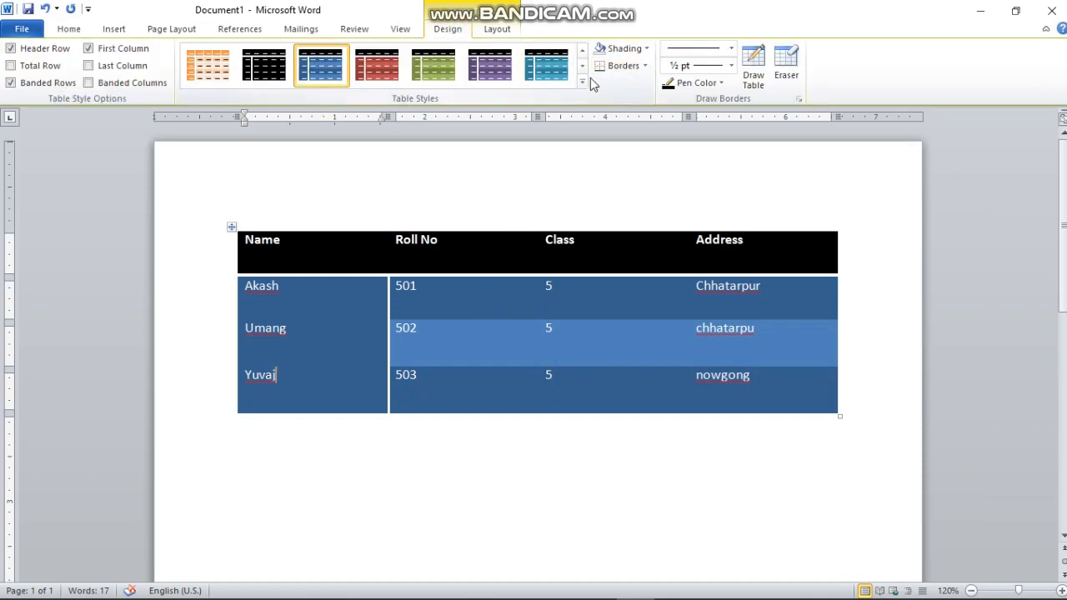
pyautogui.click(583, 84)
pyautogui.scroll(3, 219, 225)
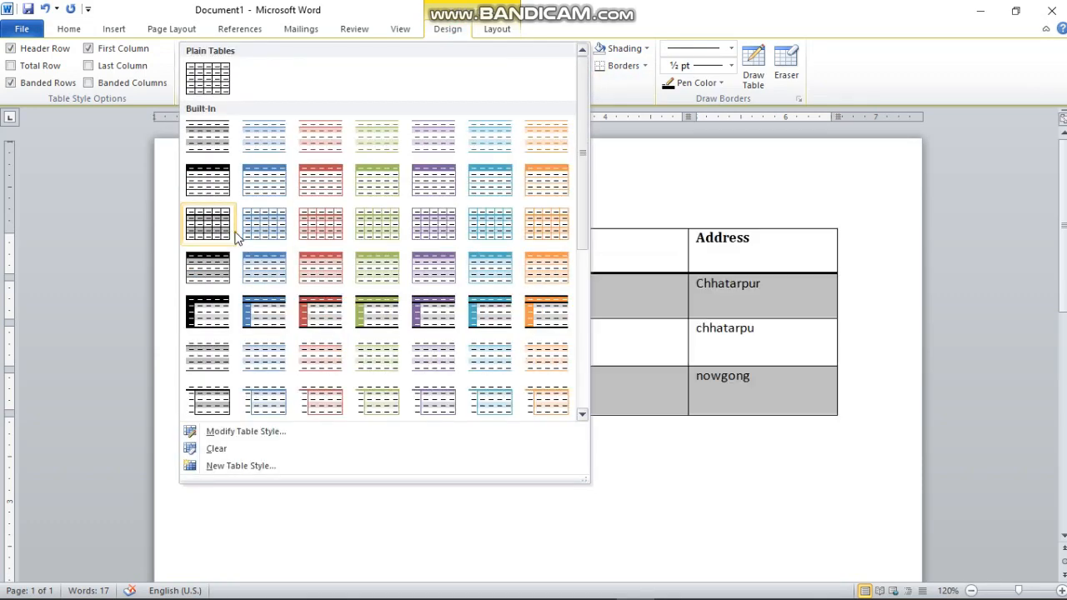
pyautogui.click(215, 76)
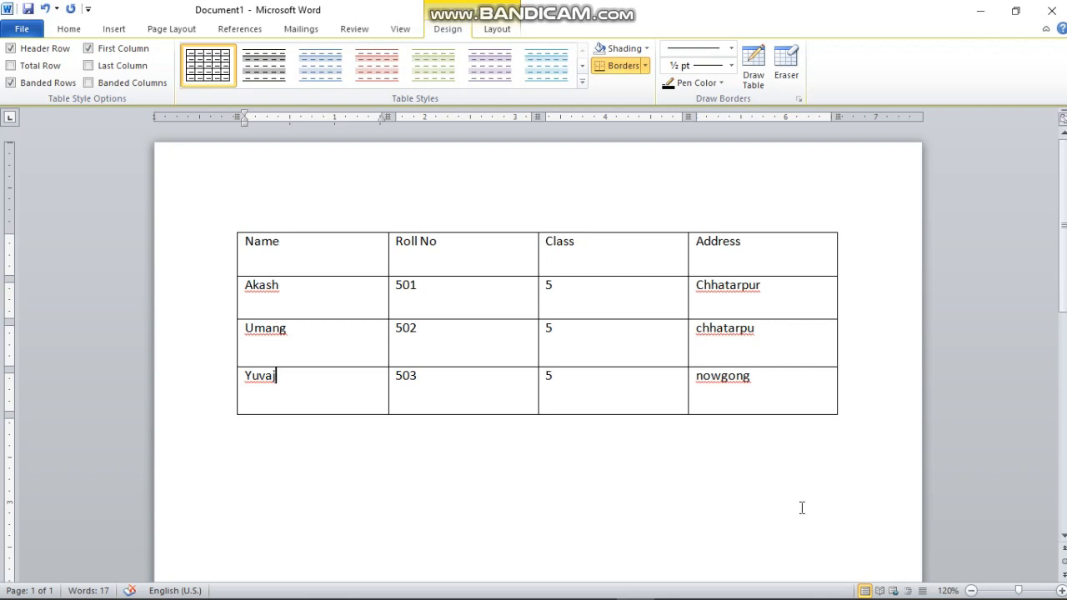
# Delete Yuvaj's entire row from the table.
pyautogui.rightClick(291, 383)
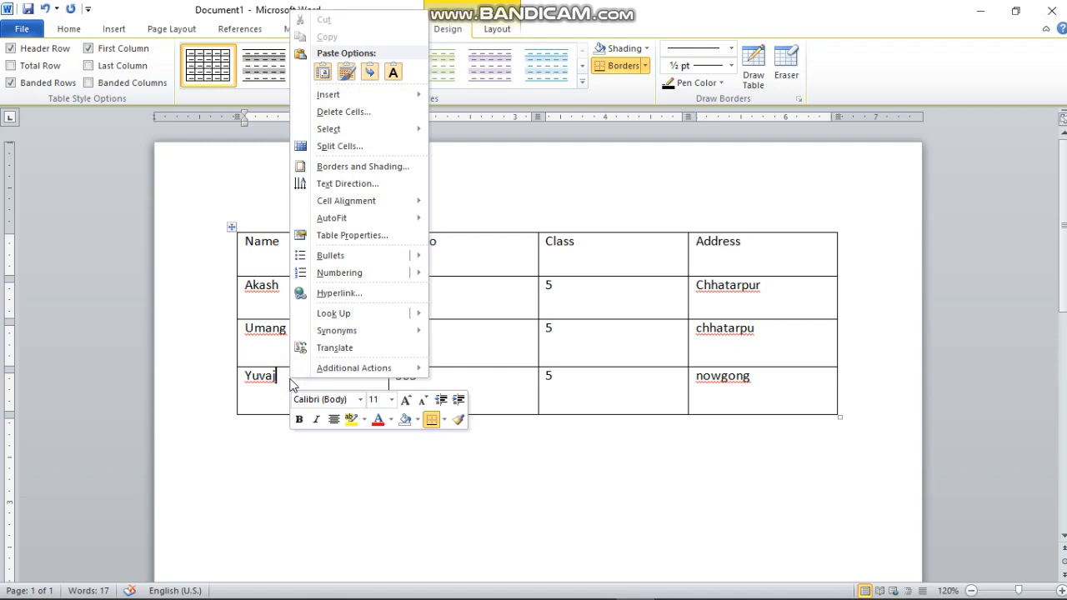
pyautogui.click(359, 112)
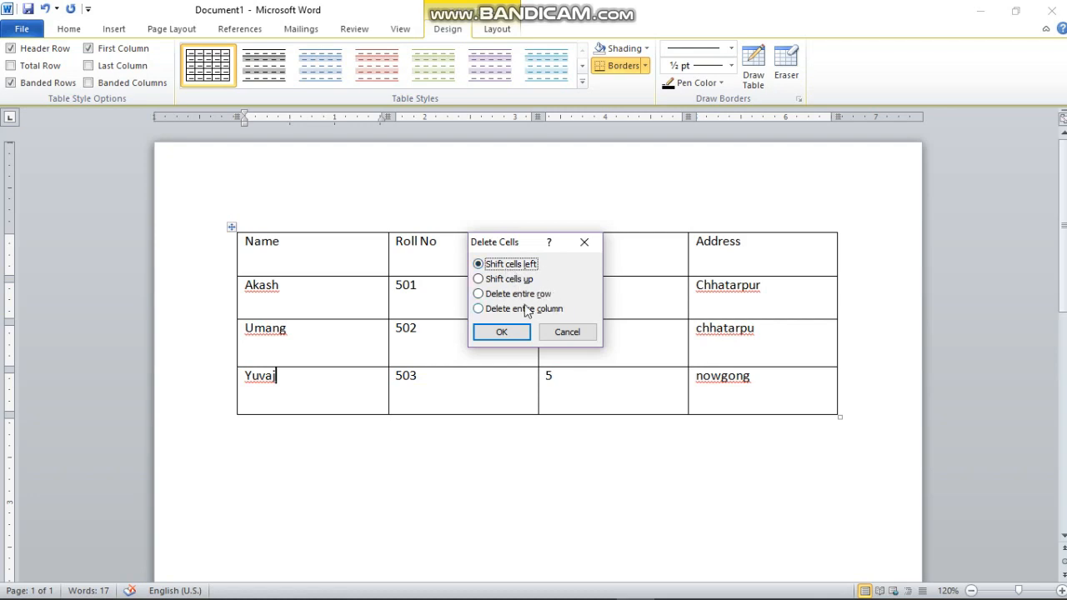
pyautogui.click(478, 294)
pyautogui.click(502, 331)
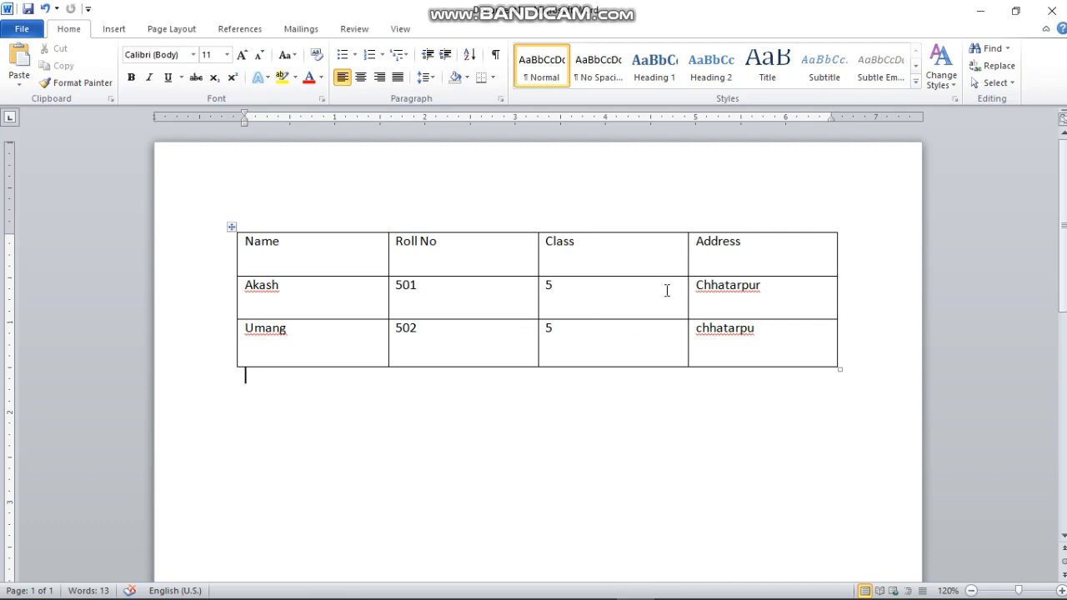
# Delete the entire Address column from the table.
pyautogui.click(801, 242)
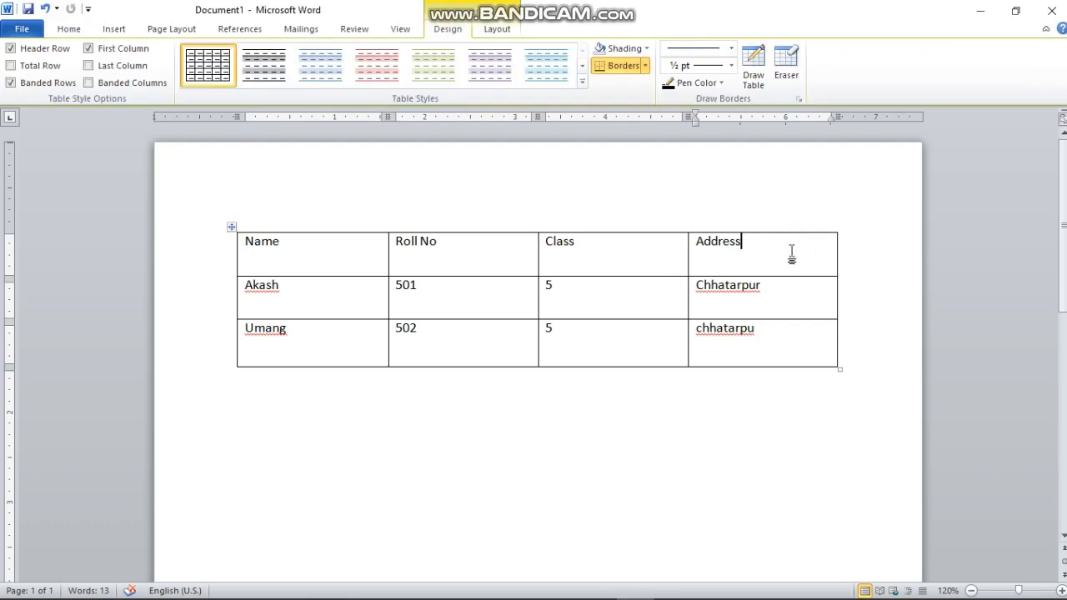
pyautogui.rightClick(792, 256)
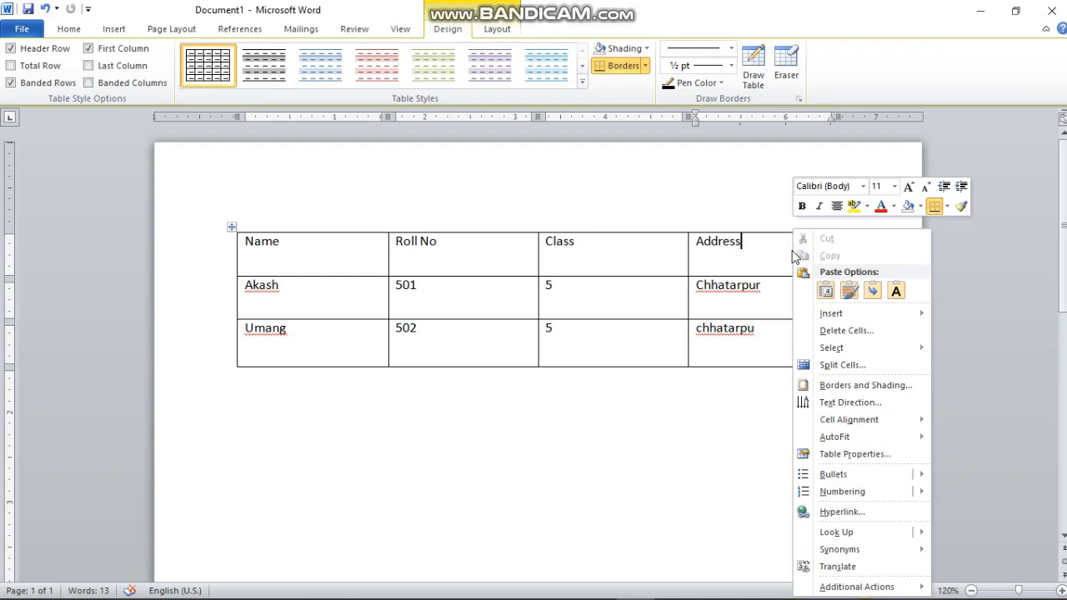
pyautogui.click(826, 332)
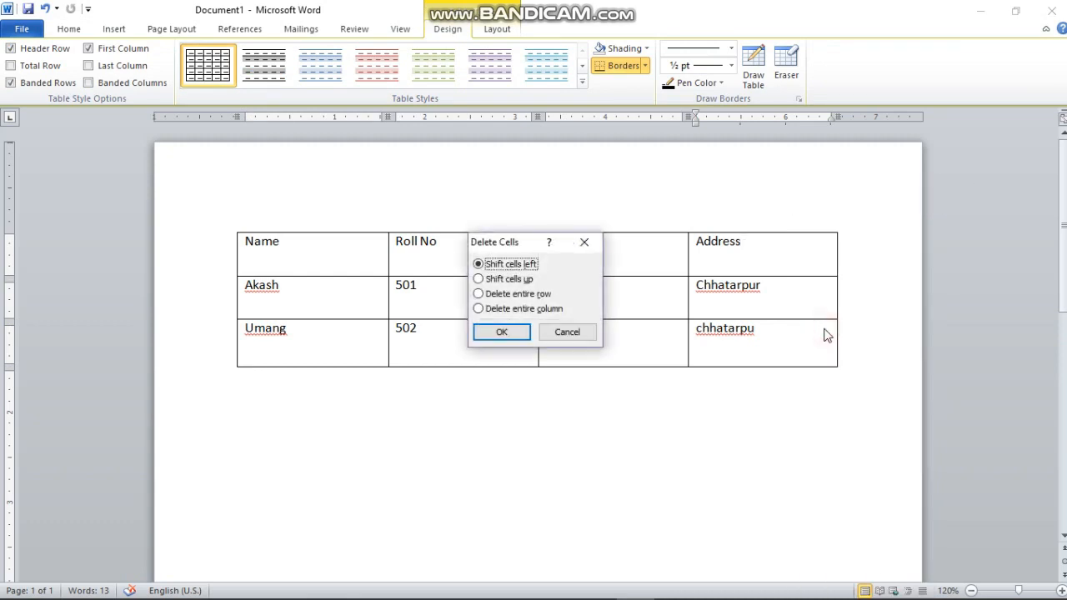
pyautogui.click(481, 309)
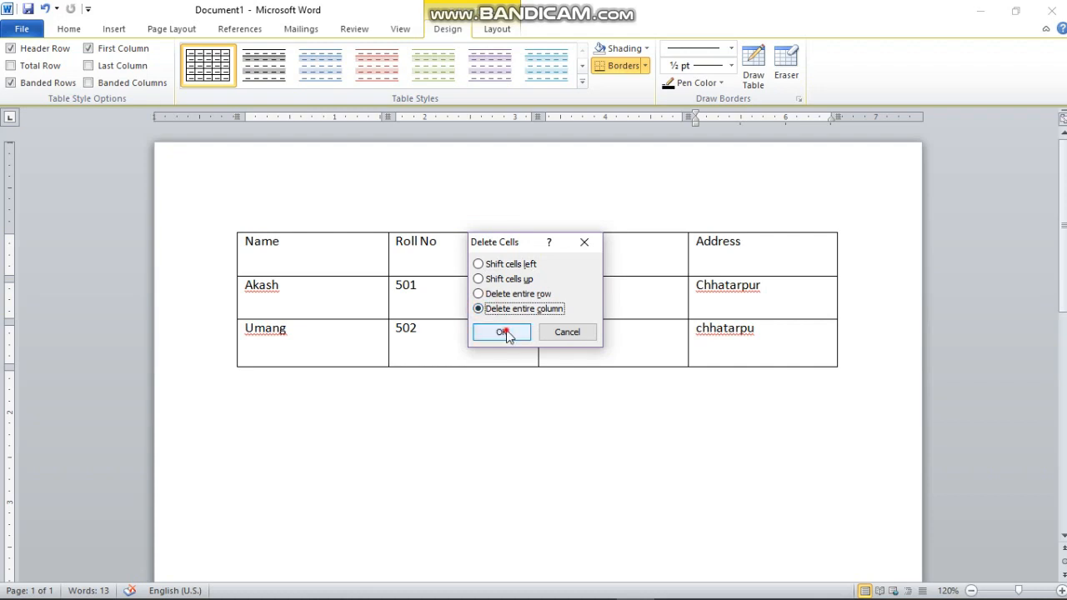
pyautogui.click(502, 332)
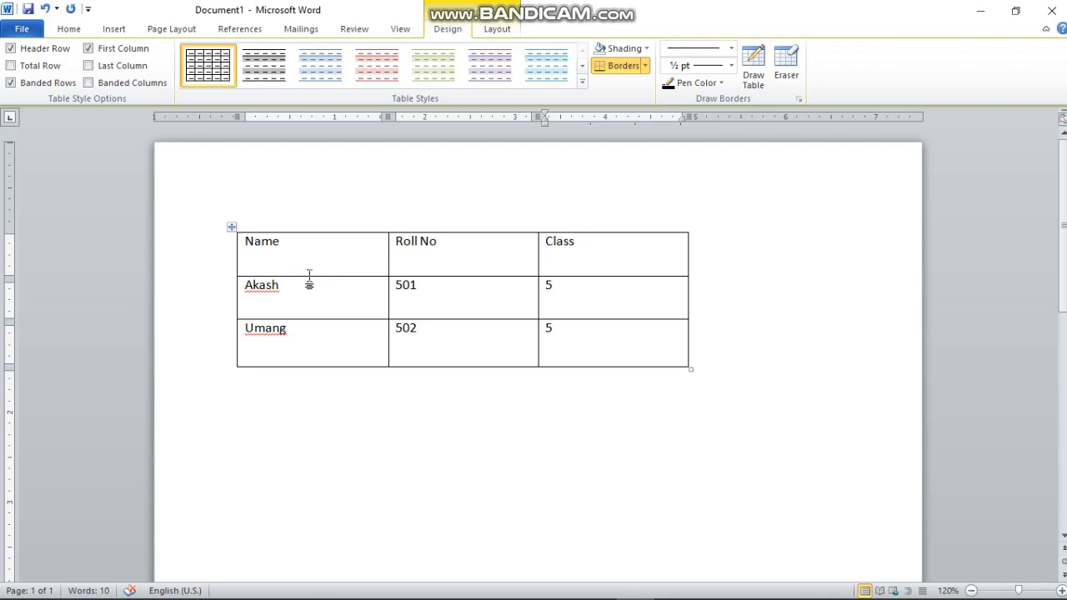
# Reduce the header row's height and narrow the Name column.
pyautogui.moveTo(309, 277)
pyautogui.mouseDown()
pyautogui.moveTo(311, 252)
pyautogui.moveTo(310, 276)
pyautogui.moveTo(314, 265)
pyautogui.mouseUp()
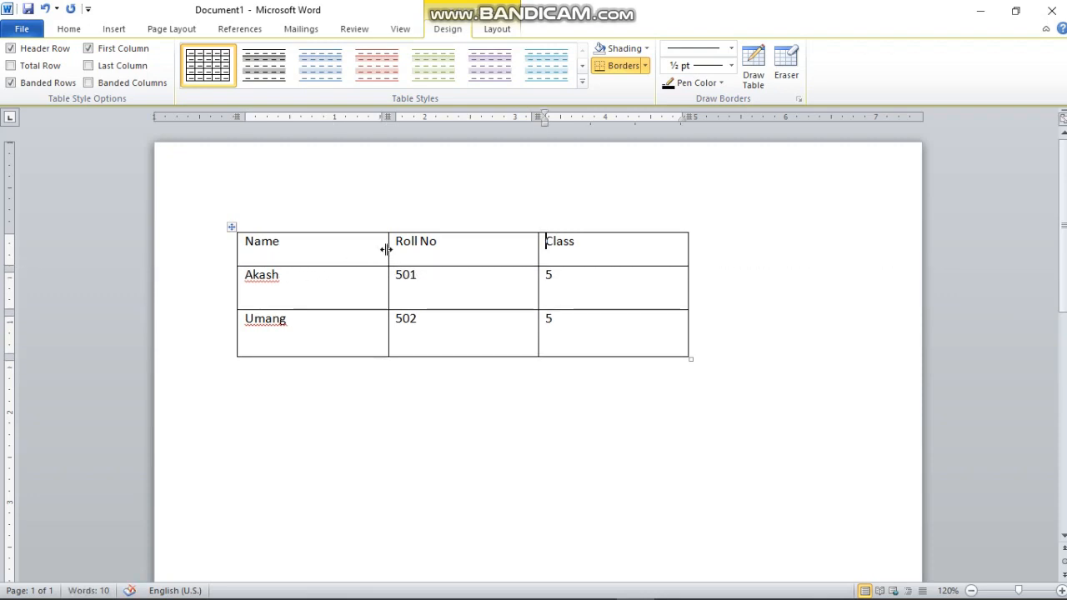
pyautogui.moveTo(386, 249); pyautogui.dragTo(322, 250)
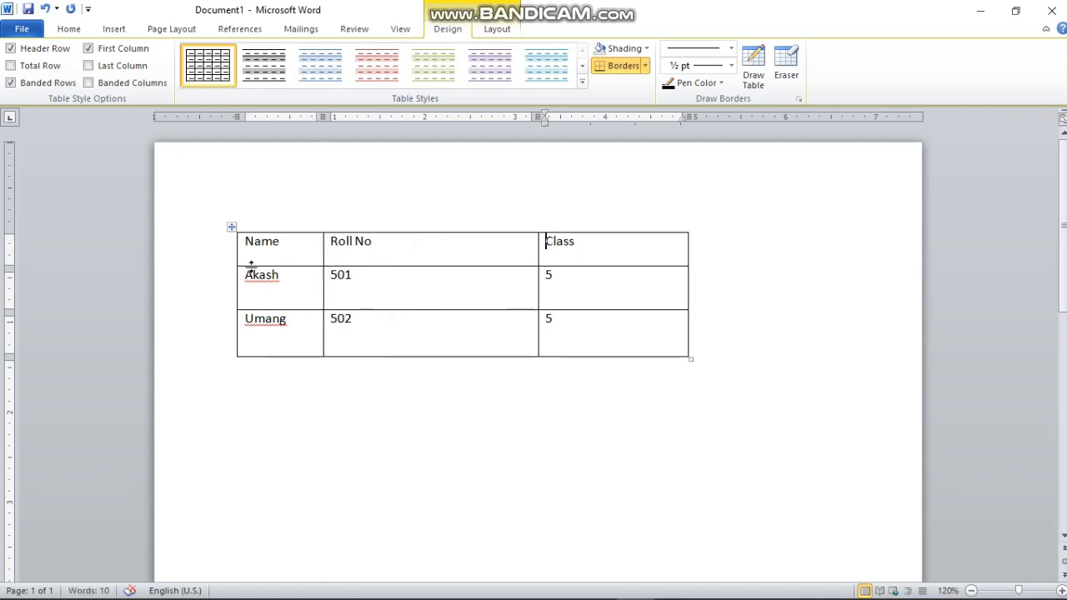
# Select the whole table and set all its borders to 4½ pt width.
pyautogui.moveTo(251, 266); pyautogui.dragTo(251, 271)
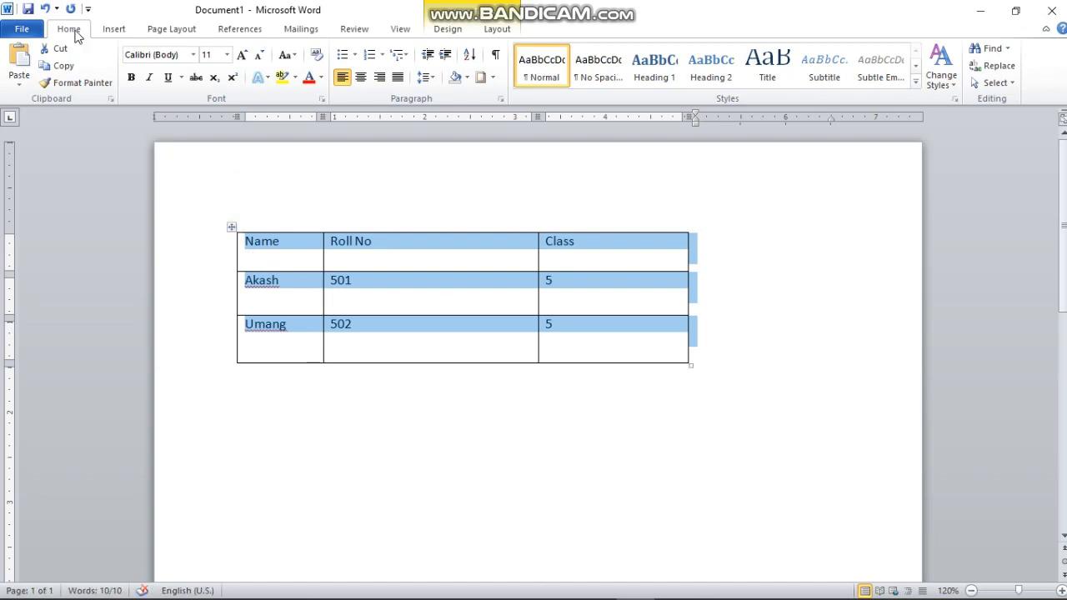
pyautogui.click(447, 32)
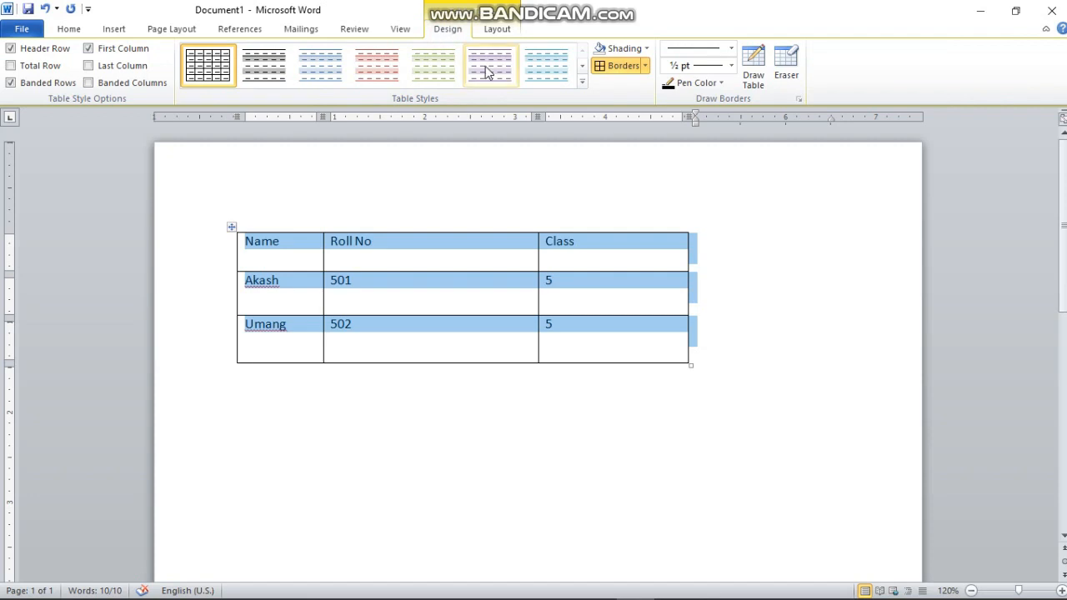
pyautogui.click(644, 67)
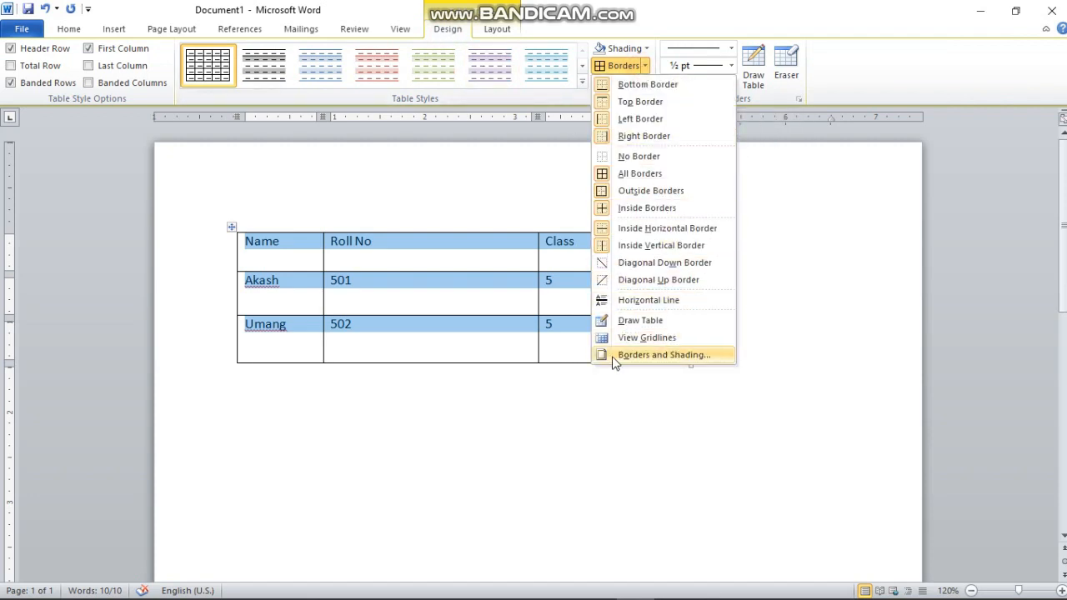
pyautogui.click(693, 354)
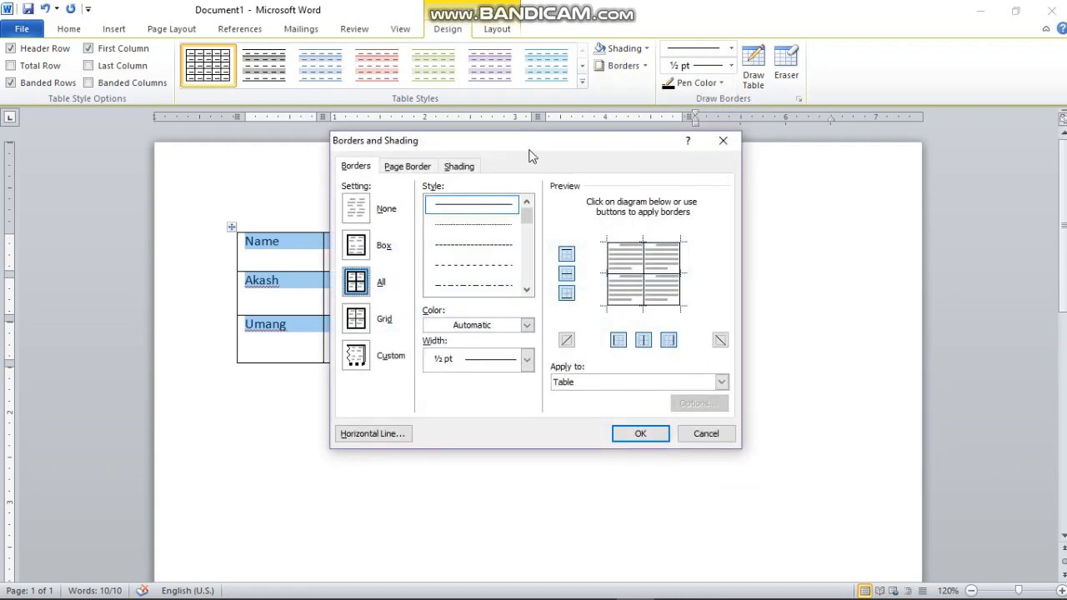
pyautogui.moveTo(531, 156); pyautogui.dragTo(824, 41)
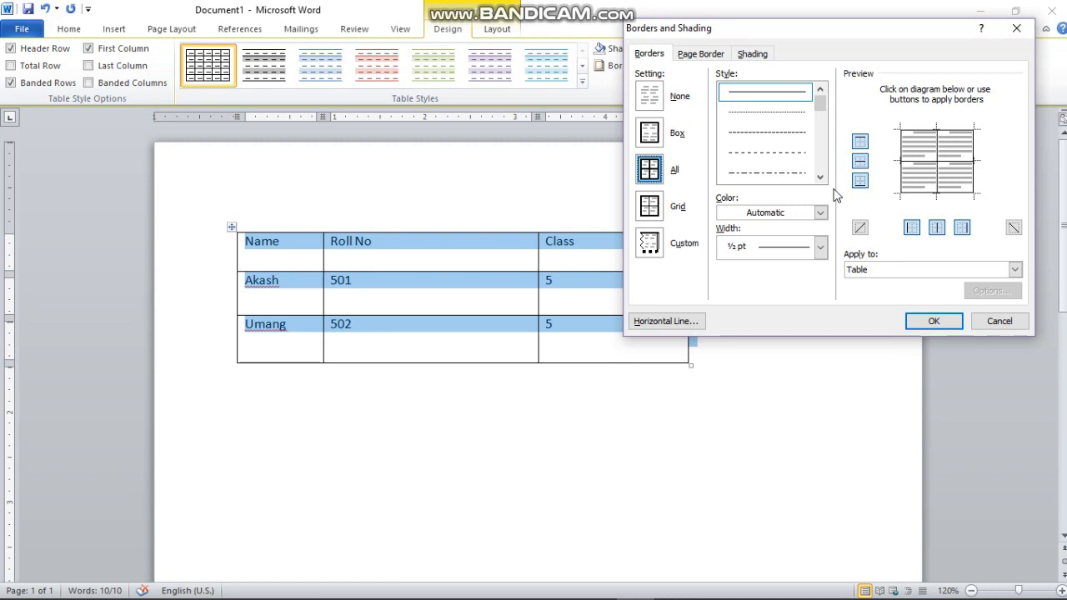
pyautogui.click(822, 248)
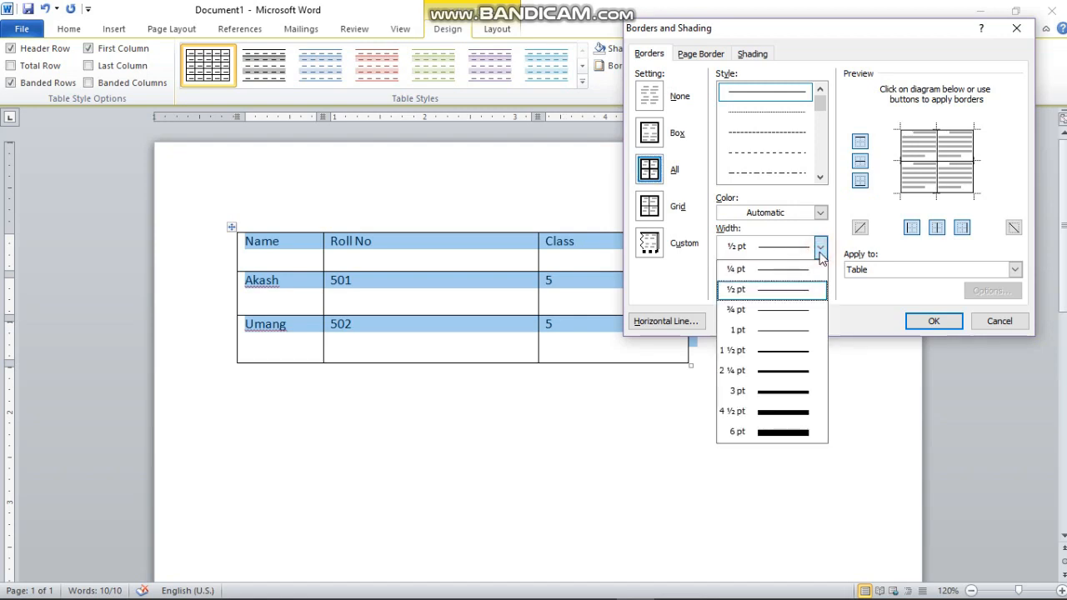
pyautogui.click(794, 414)
pyautogui.click(917, 323)
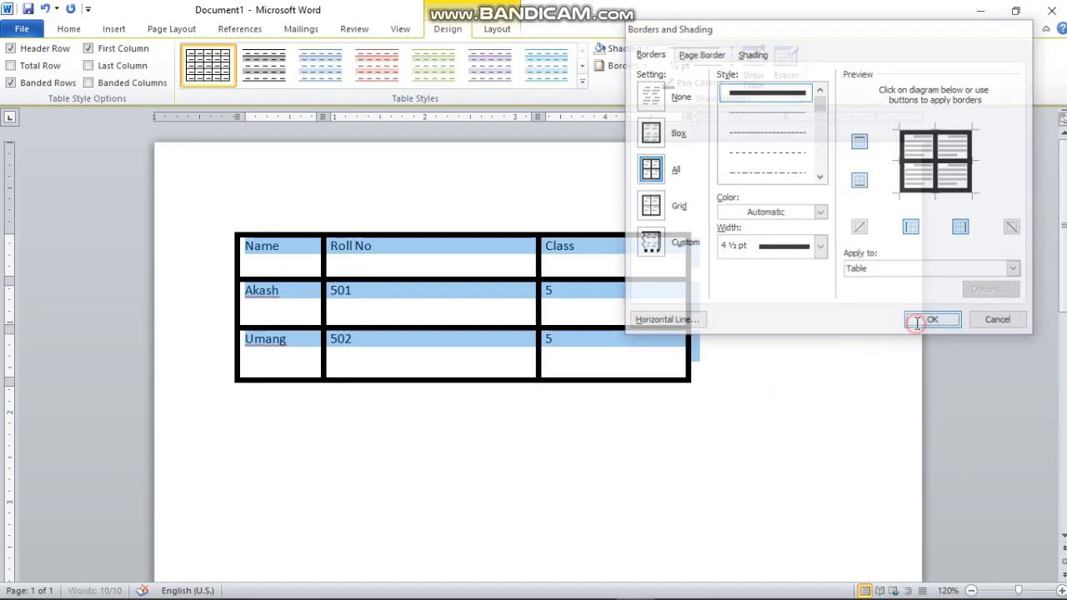
# Shade the Name header cell yellow.
pyautogui.click(656, 440)
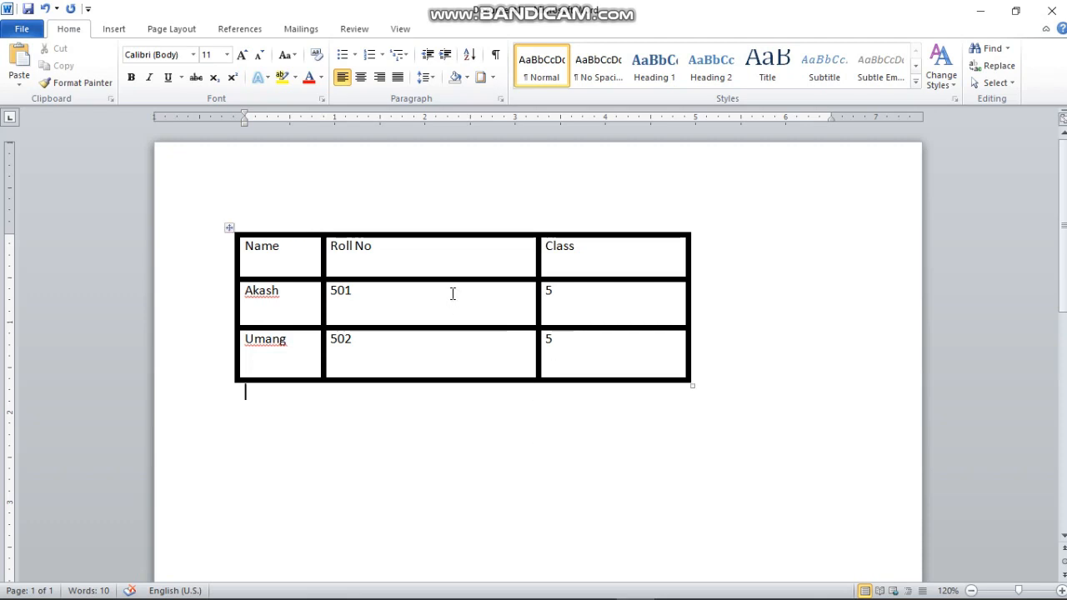
pyautogui.click(299, 259)
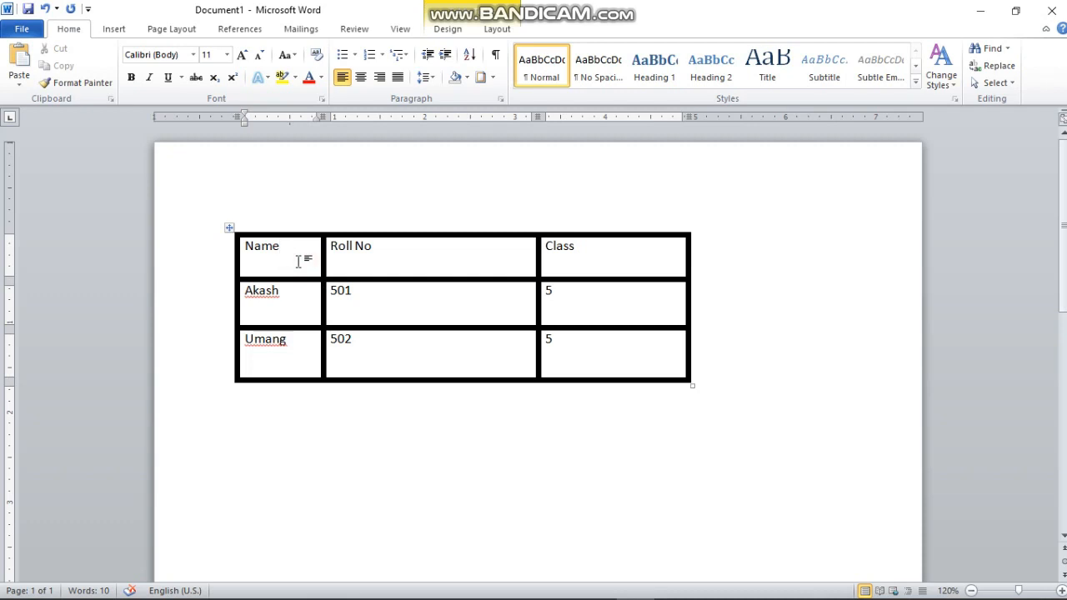
pyautogui.click(468, 77)
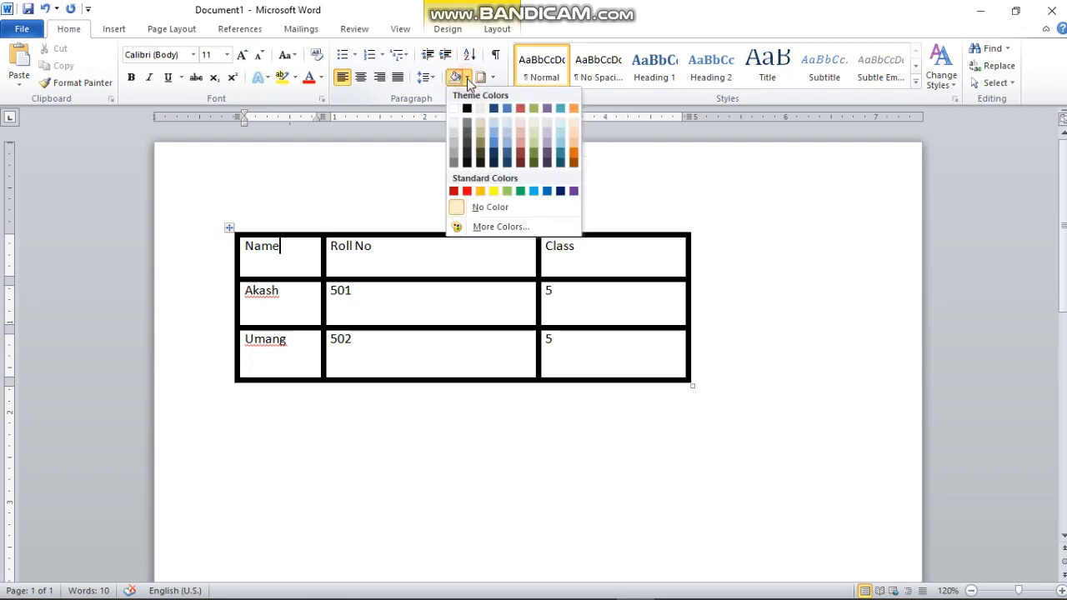
pyautogui.click(492, 191)
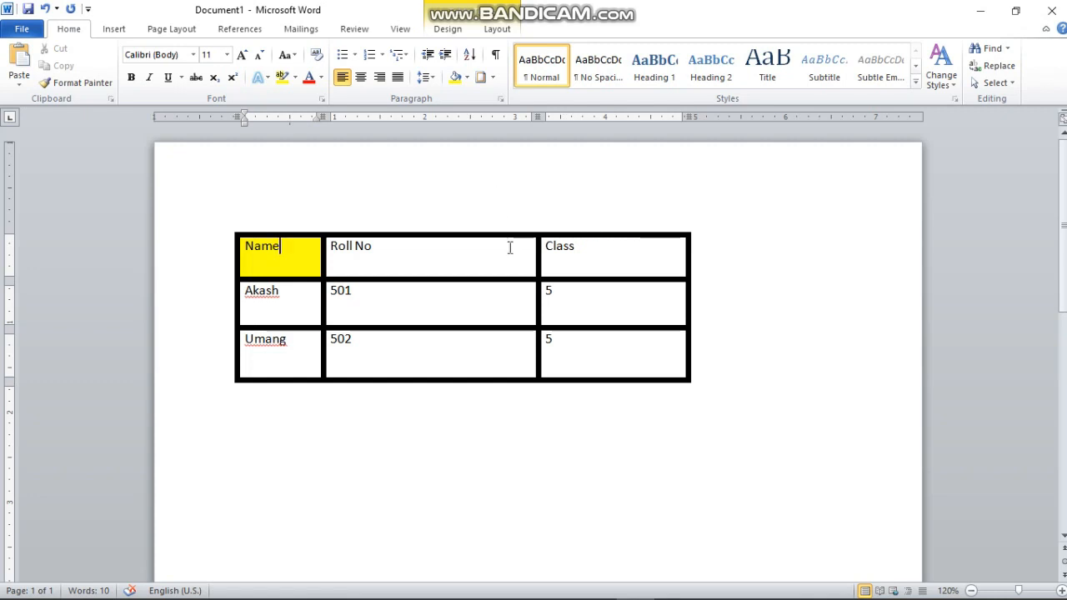
# Shade Akash's Class cell green.
pyautogui.click(616, 305)
pyautogui.click(467, 78)
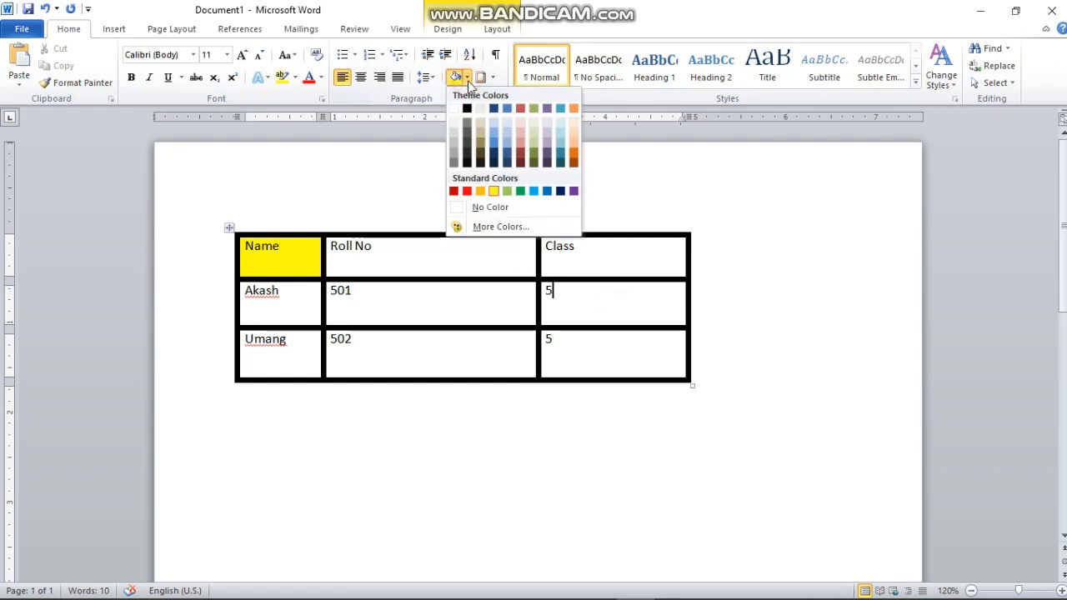
pyautogui.click(509, 191)
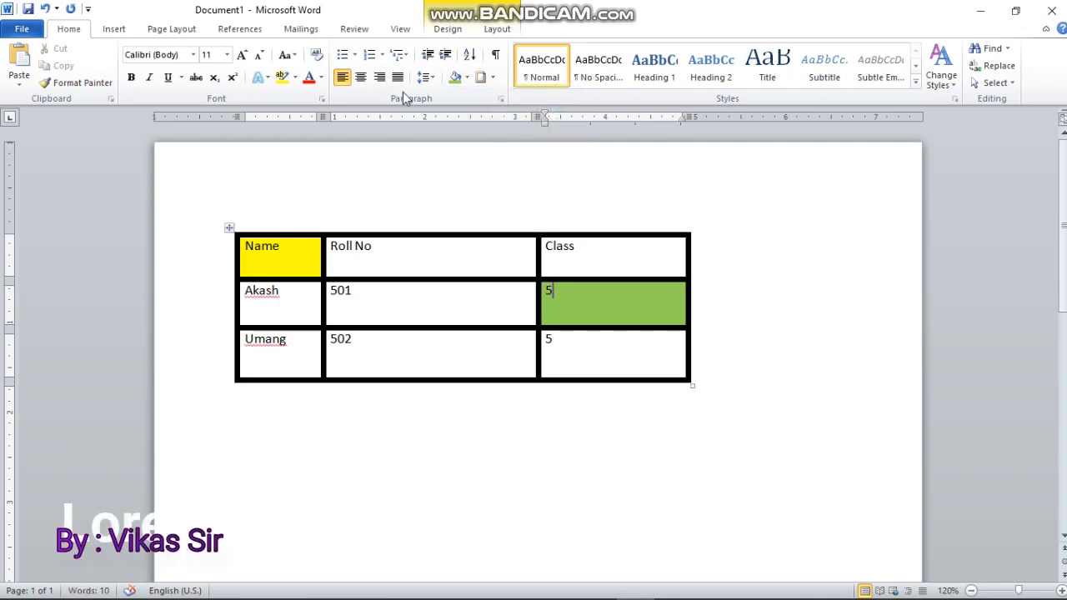
# Shade Umang's Name cell orange.
pyautogui.click(273, 354)
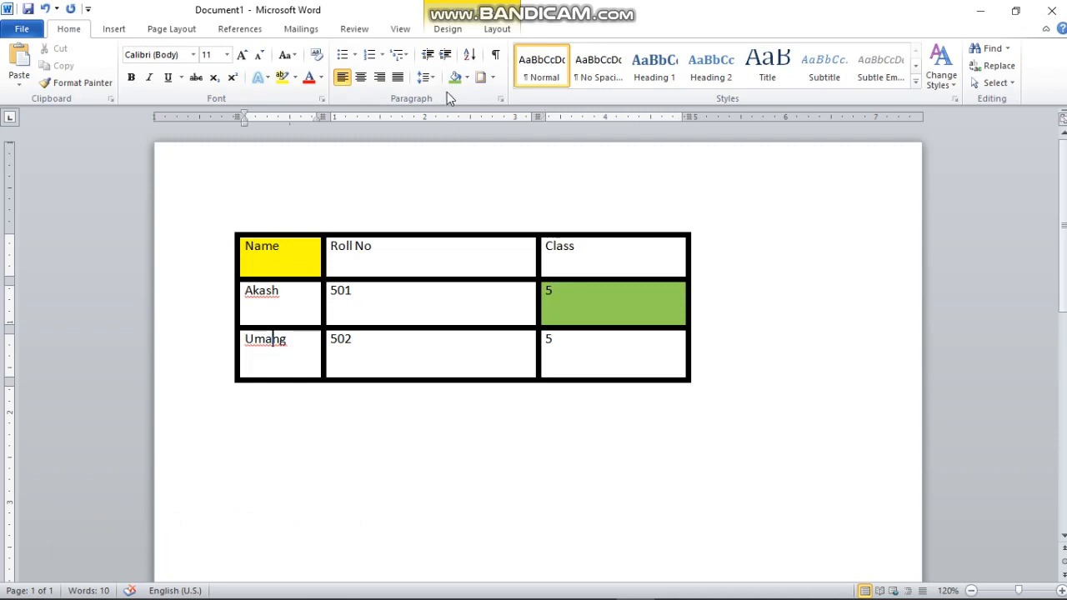
pyautogui.click(467, 77)
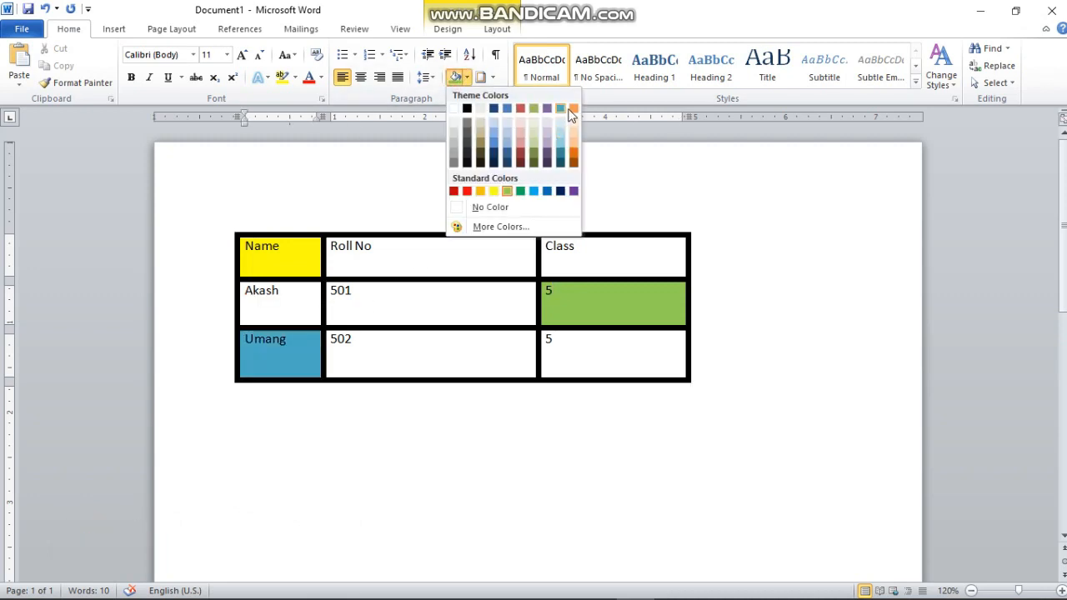
pyautogui.click(573, 108)
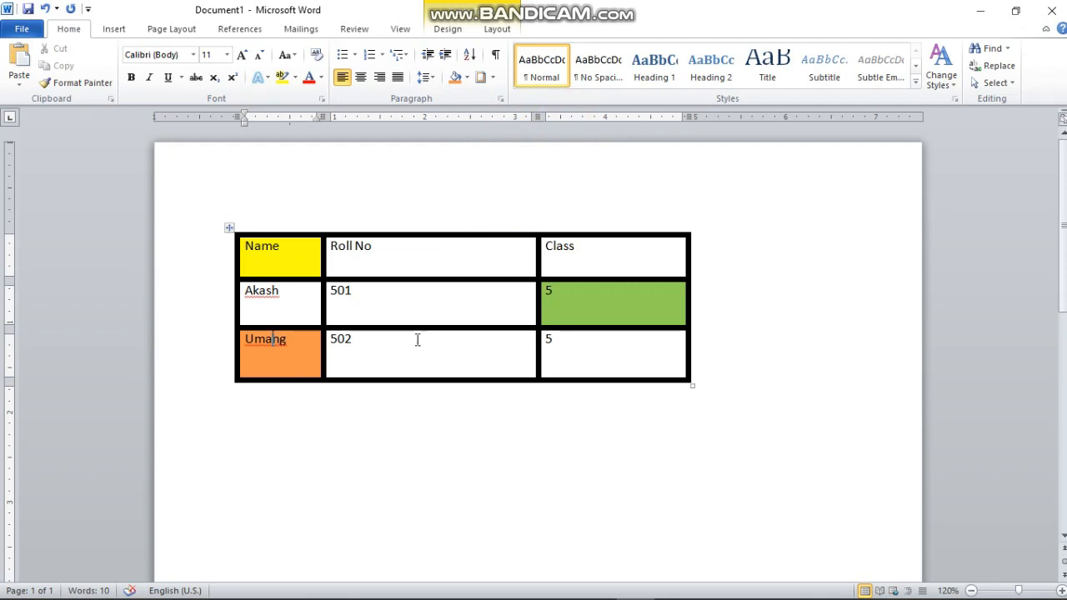
# Change the Roll No header text colour to orange.
pyautogui.moveTo(374, 247); pyautogui.dragTo(330, 246)
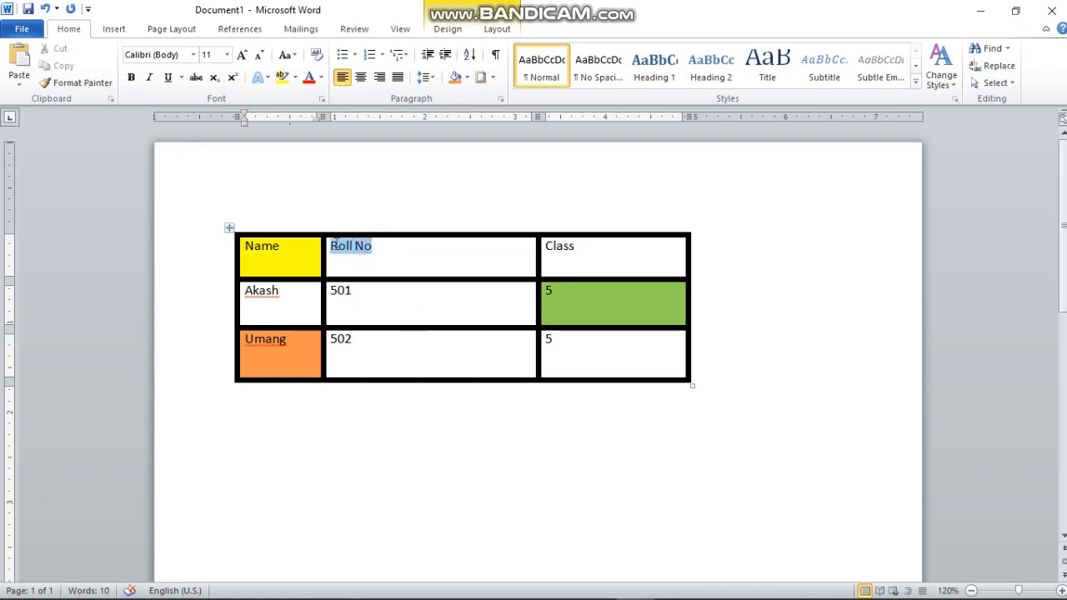
pyautogui.click(322, 77)
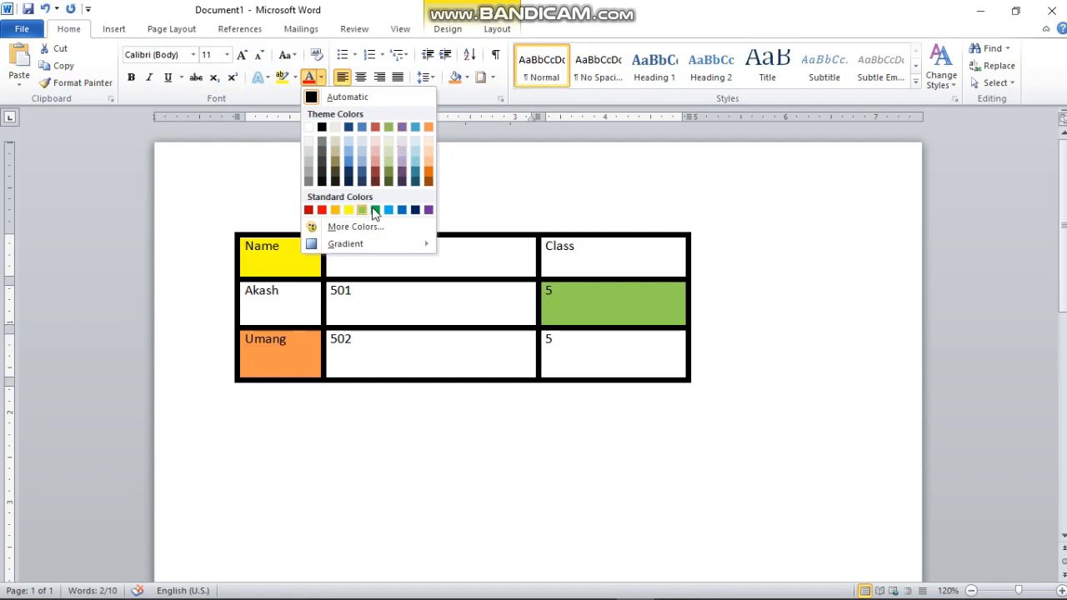
pyautogui.click(429, 128)
pyautogui.click(422, 250)
# Change the Class header text colour to red.
pyautogui.moveTo(385, 248); pyautogui.dragTo(338, 248)
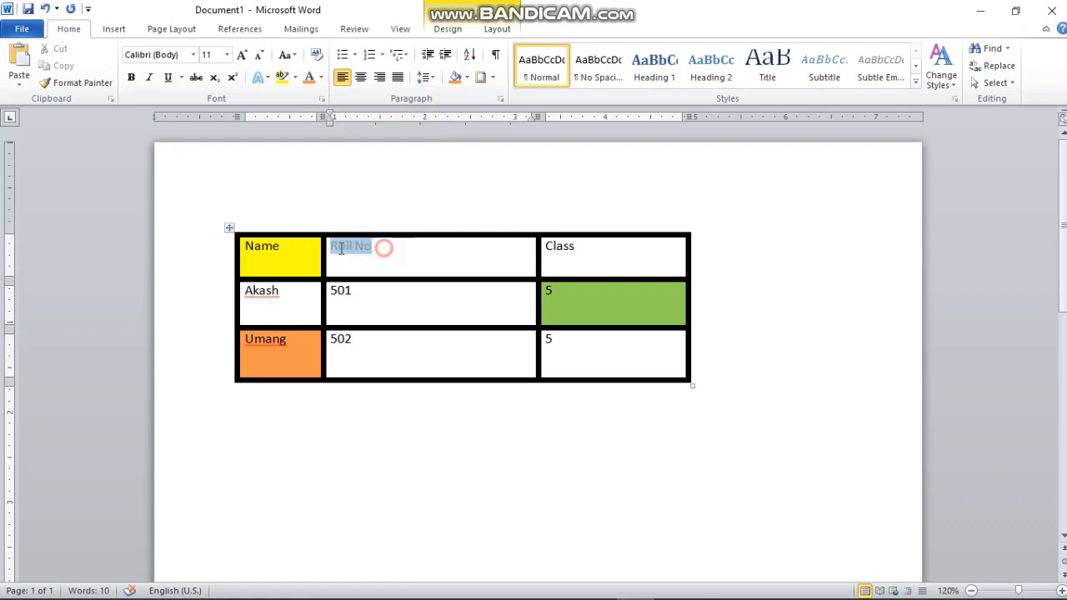
pyautogui.moveTo(590, 250); pyautogui.dragTo(547, 248)
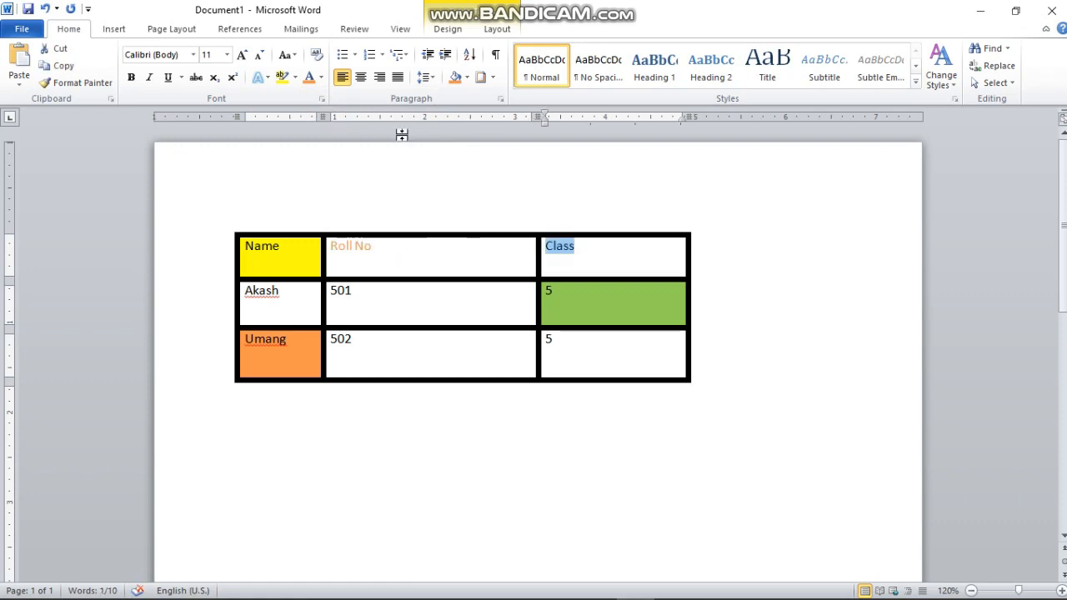
pyautogui.click(322, 77)
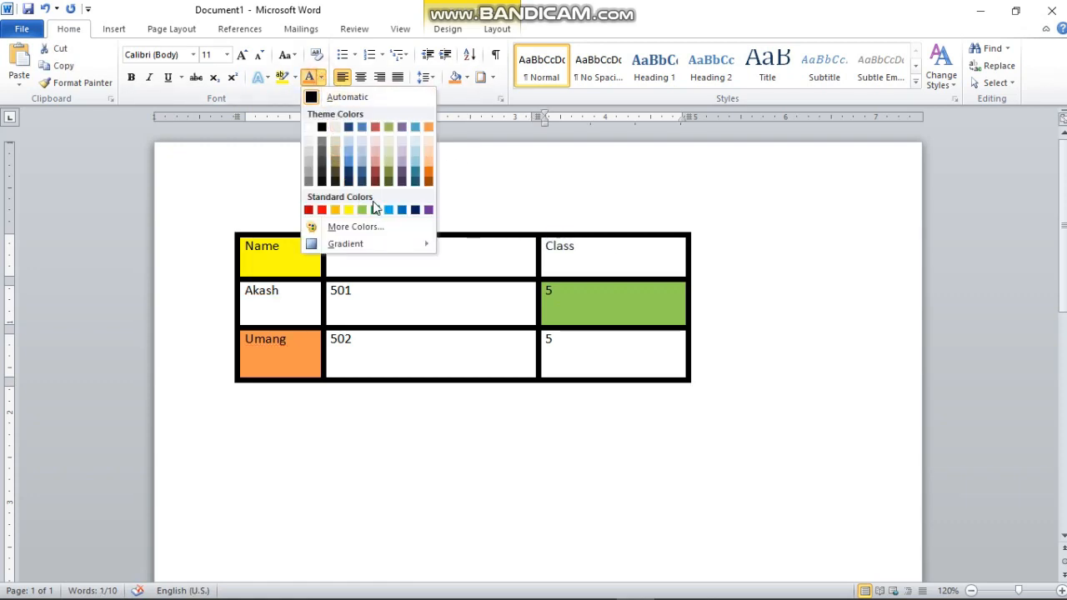
pyautogui.click(320, 210)
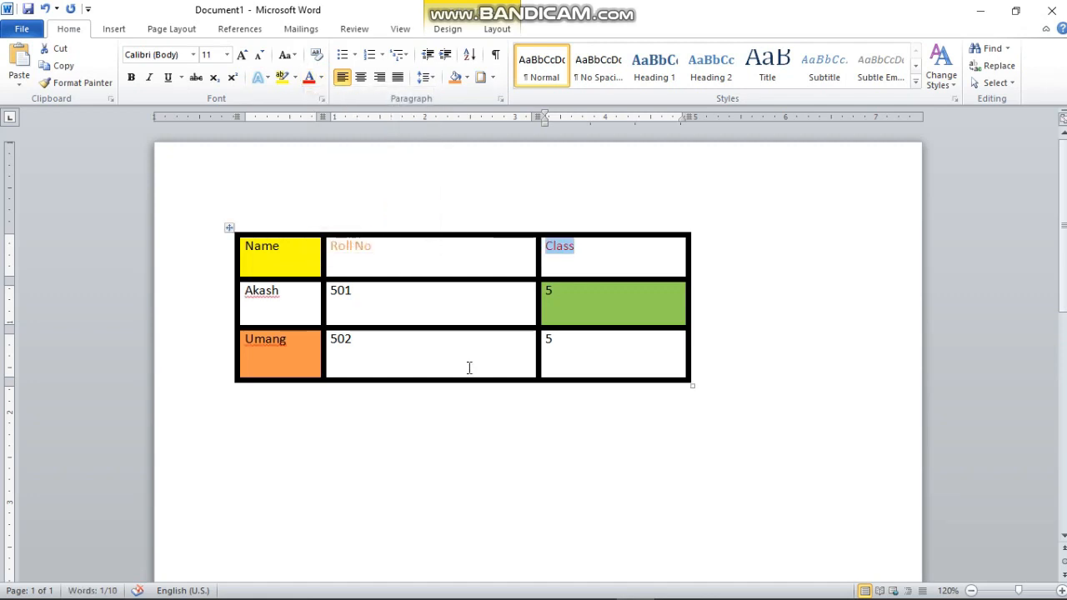